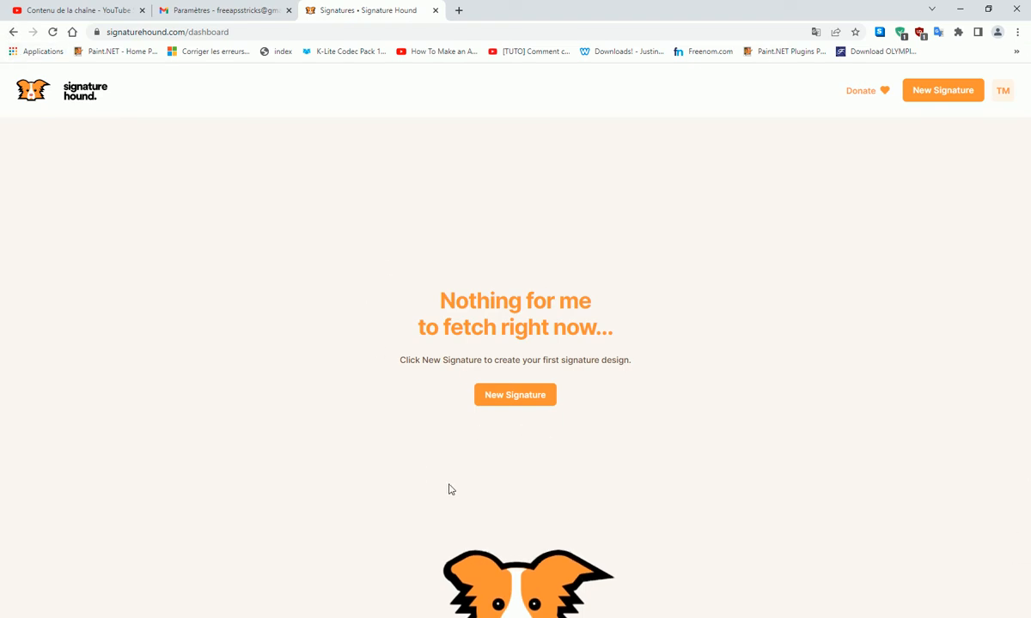
- Create a new signature design named 'Tutomarketing'
{"action": "left_click", "coordinate": [518, 402]}
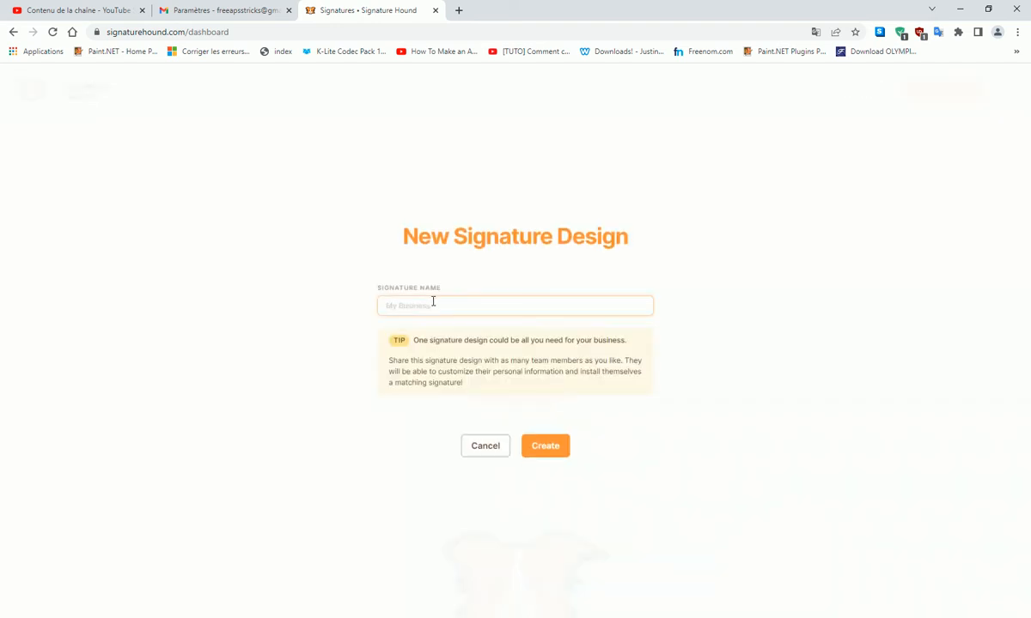
{"action": "type", "text": "Tutomarketing"}
{"action": "left_click", "coordinate": [550, 448]}
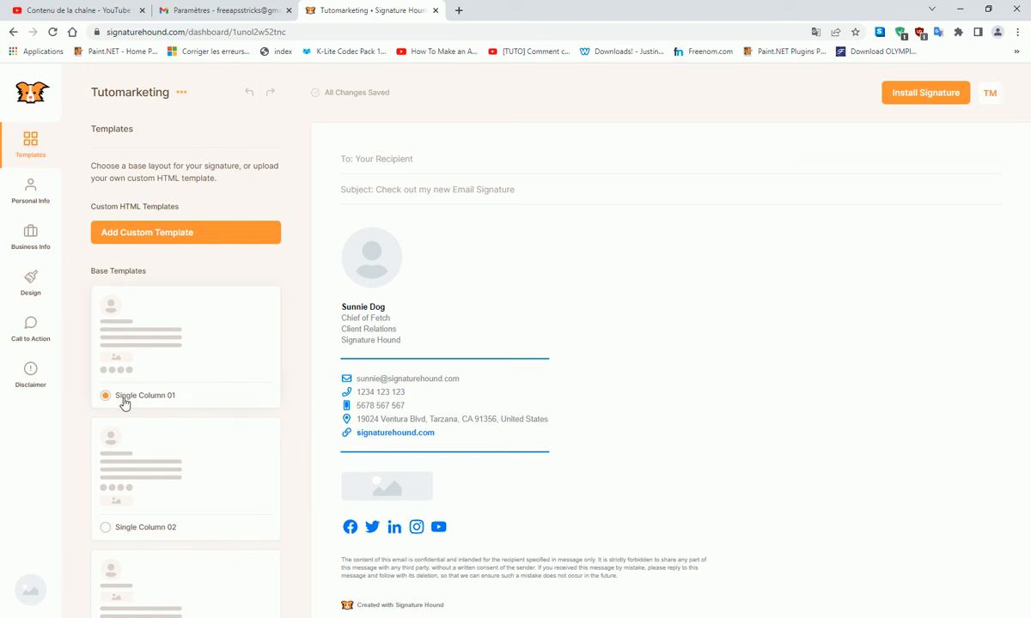
- Preview the Single Column 02 and 03, Two Column 01–03 and Vertical 01 templates
{"action": "scroll", "coordinate": [172, 395], "scroll_direction": "down", "scroll_amount": 2}
{"action": "left_click", "coordinate": [135, 335]}
{"action": "left_click", "coordinate": [133, 448]}
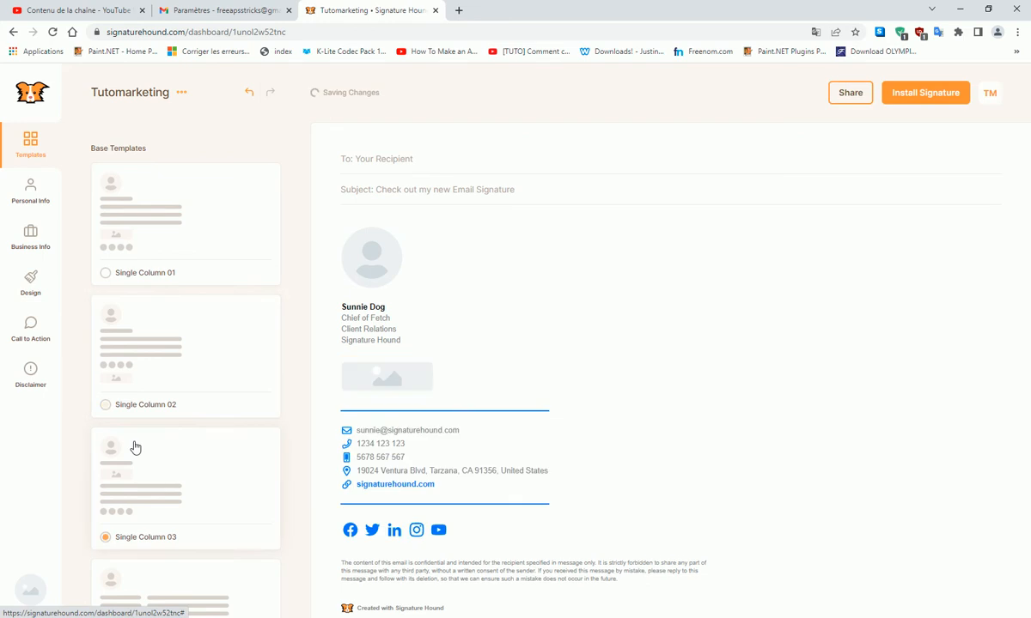
{"action": "scroll", "coordinate": [214, 451], "scroll_direction": "down", "scroll_amount": 3}
{"action": "left_click", "coordinate": [151, 376]}
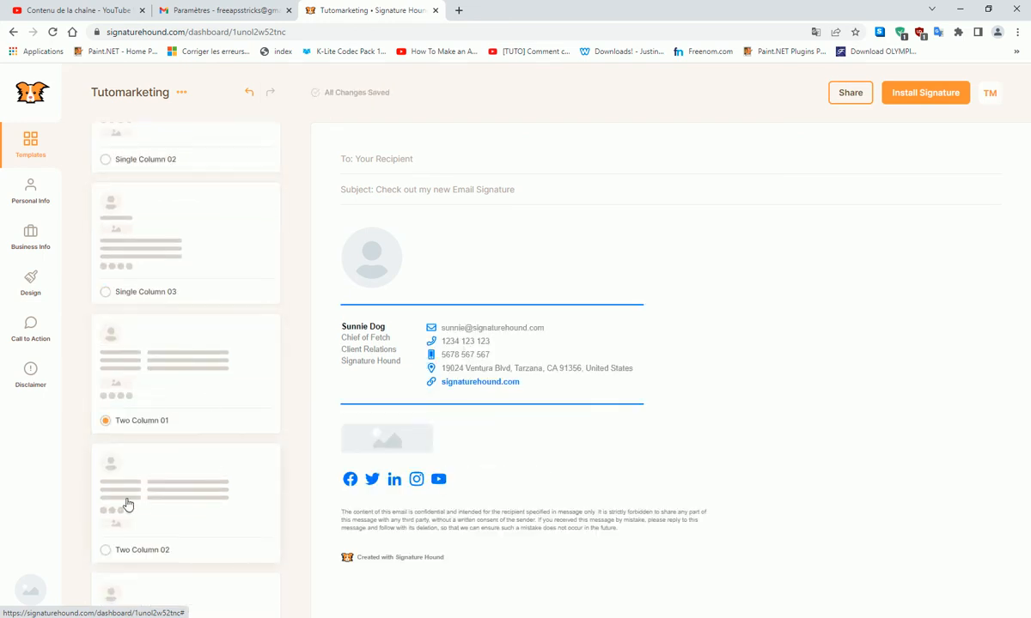
{"action": "left_click", "coordinate": [163, 461]}
{"action": "scroll", "coordinate": [198, 477], "scroll_direction": "down", "scroll_amount": 2}
{"action": "left_click", "coordinate": [169, 465]}
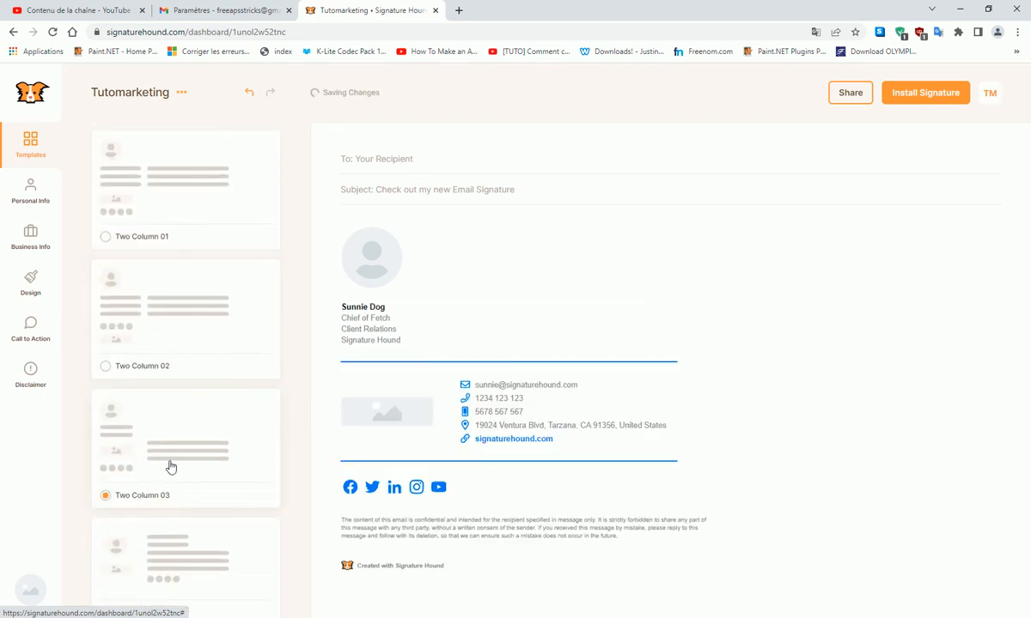
{"action": "left_click", "coordinate": [168, 544]}
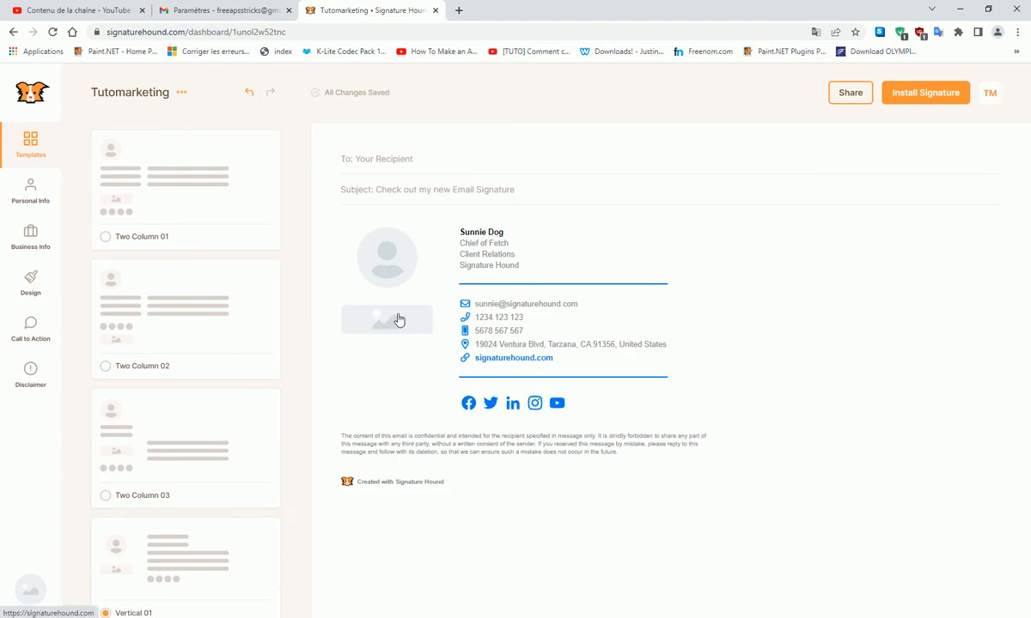
- Apply the Vertical 02 template to the signature
{"action": "scroll", "coordinate": [200, 550], "scroll_direction": "down", "scroll_amount": 1}
{"action": "scroll", "coordinate": [198, 465], "scroll_direction": "down", "scroll_amount": 1}
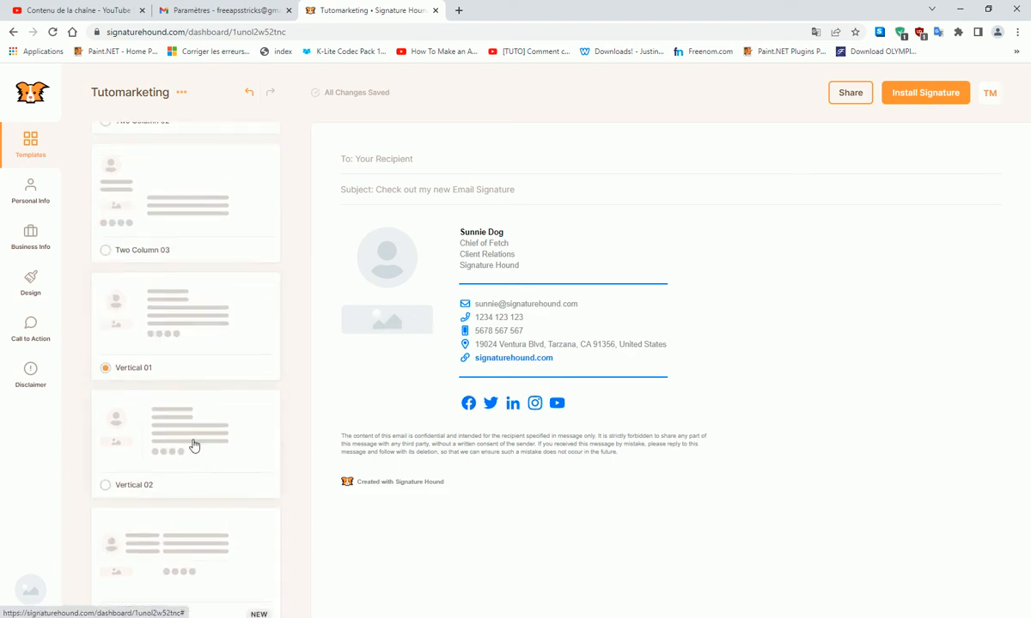
{"action": "left_click", "coordinate": [189, 438]}
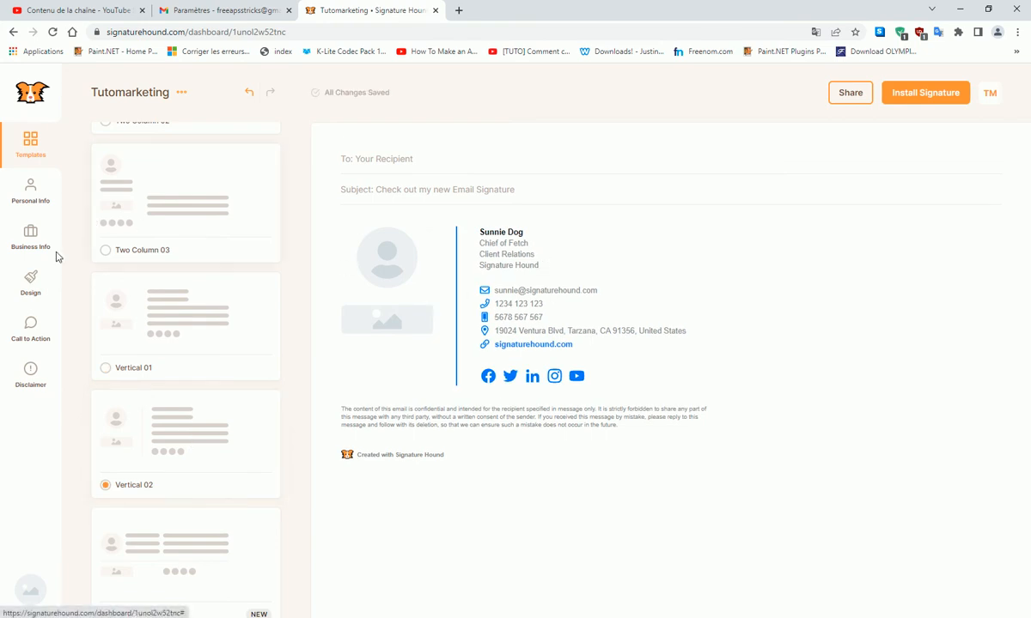
{"action": "left_click", "coordinate": [32, 203]}
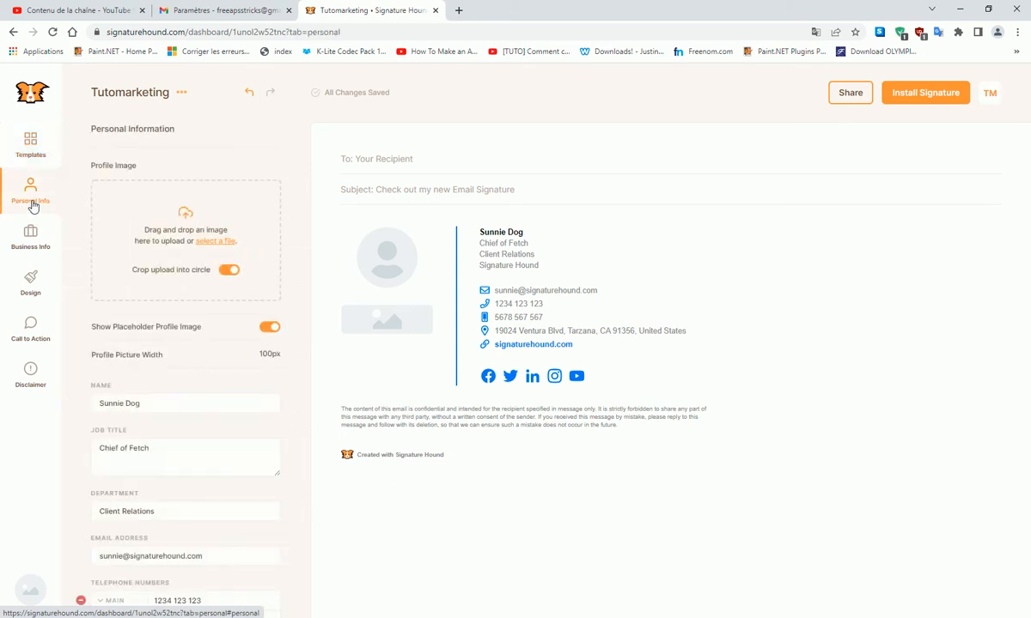
- Upload the tutomarketing image as the signature's profile picture
{"action": "left_click", "coordinate": [199, 241]}
{"action": "left_click", "coordinate": [179, 163]}
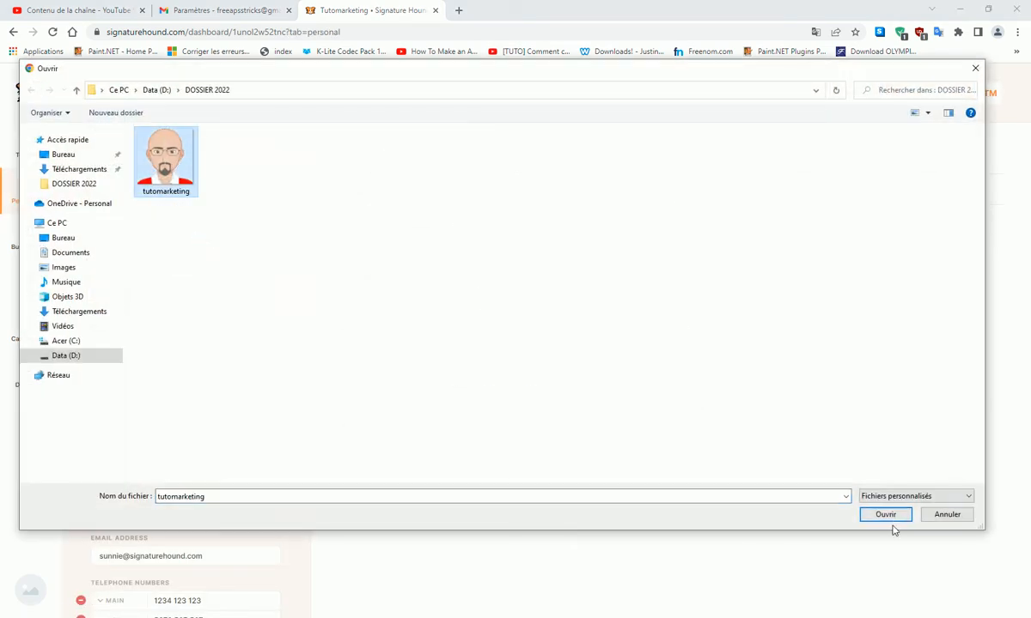
{"action": "left_click", "coordinate": [886, 514]}
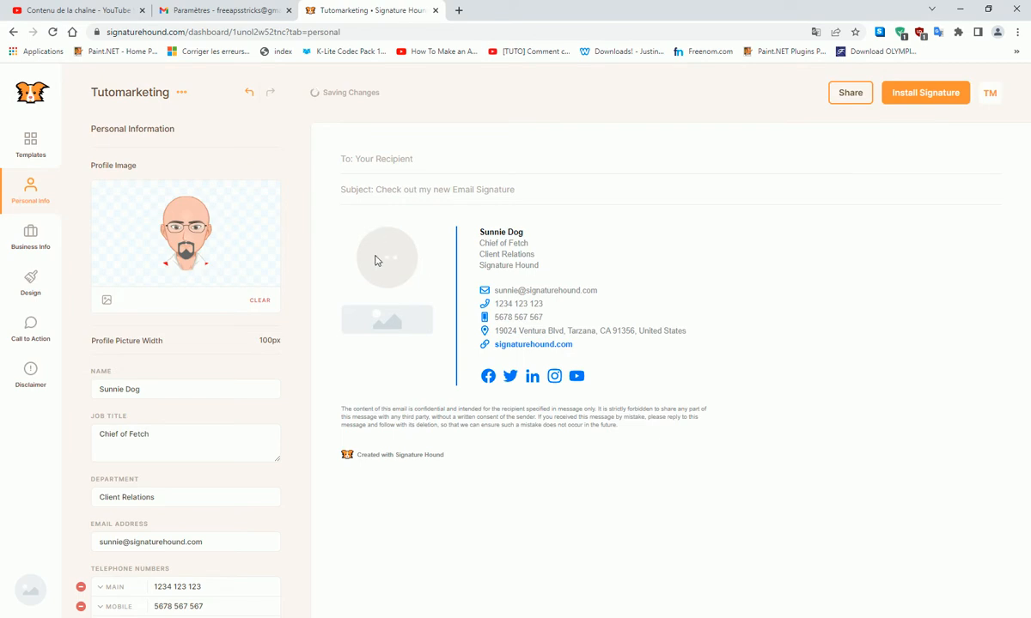
- Set name Tutomarketing, job title SEO Expert, department Digital Marketing, and begin the new support email
{"action": "left_click_drag", "start_coordinate": [156, 391], "coordinate": [34, 387]}
{"action": "type", "text": "Tu"}
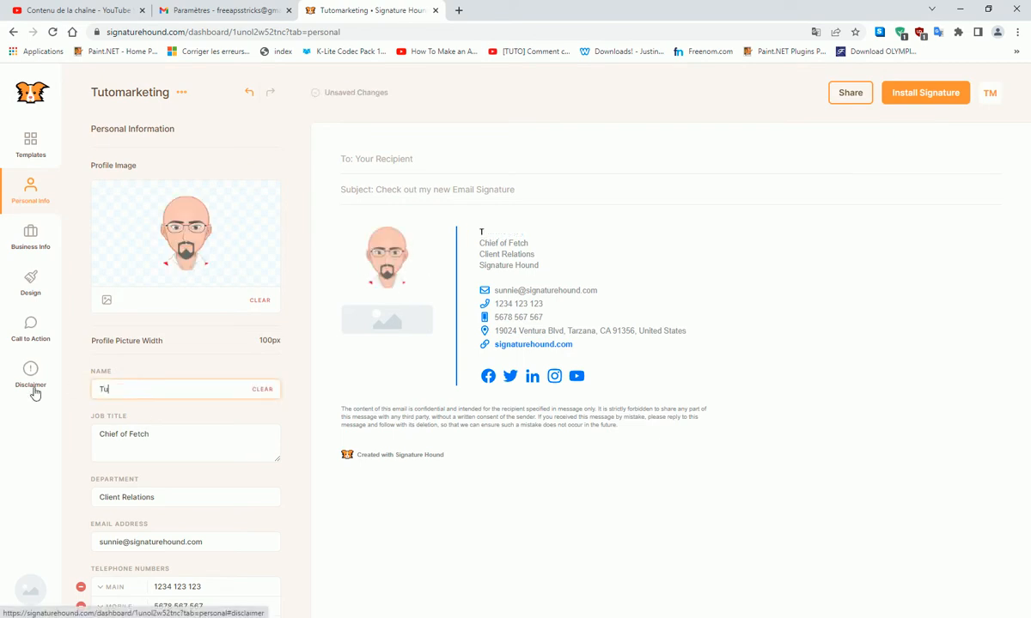
{"action": "type", "text": "tomarketinbg"}
{"action": "key", "text": "BackSpace"}
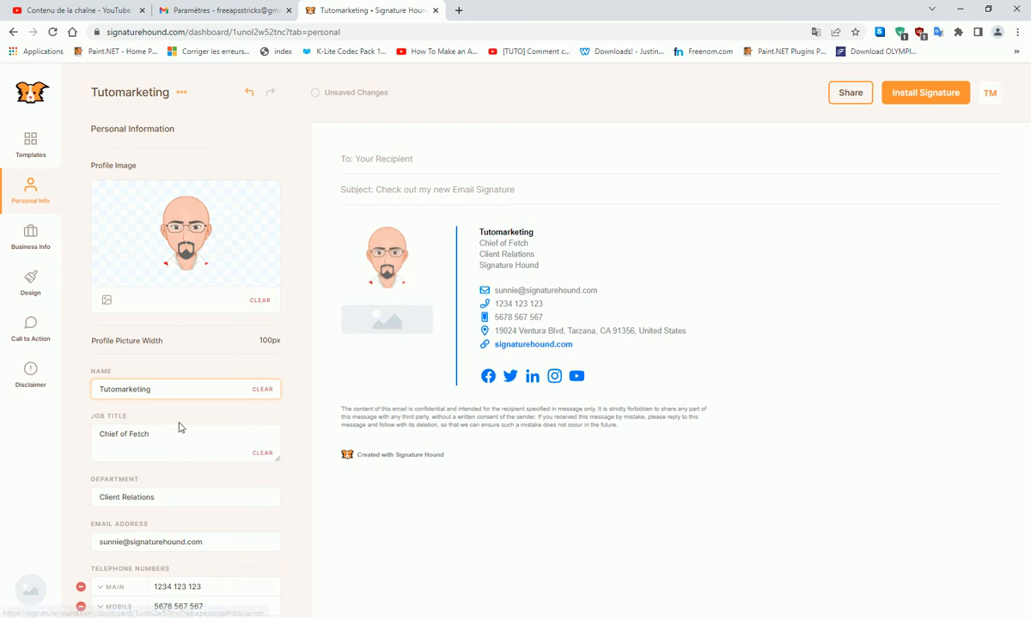
{"action": "left_click_drag", "start_coordinate": [163, 433], "coordinate": [69, 443]}
{"action": "type", "text": "SEO Expert"}
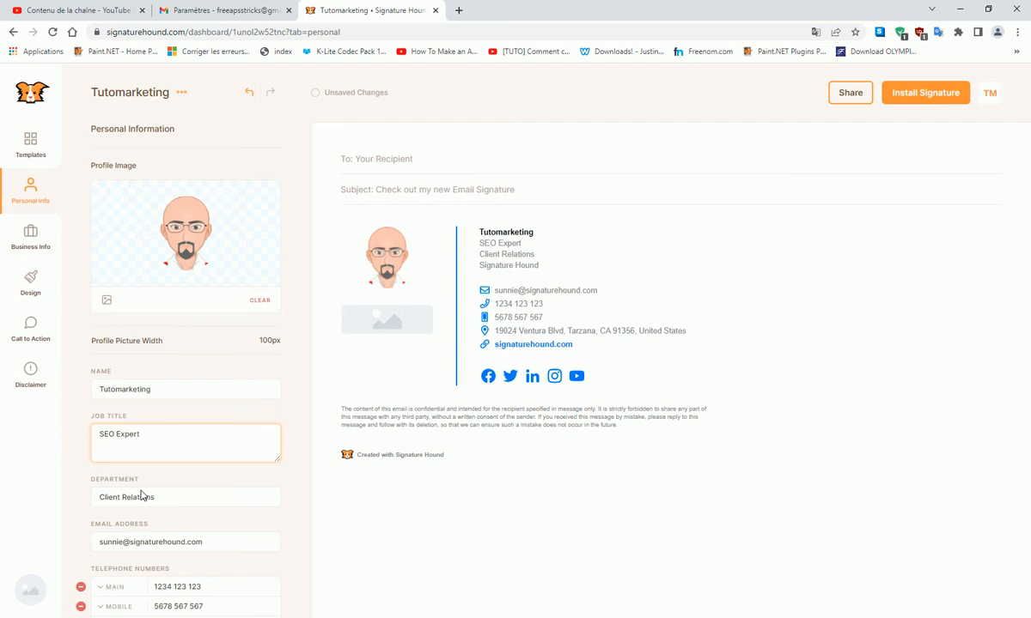
{"action": "left_click_drag", "start_coordinate": [142, 495], "coordinate": [65, 498]}
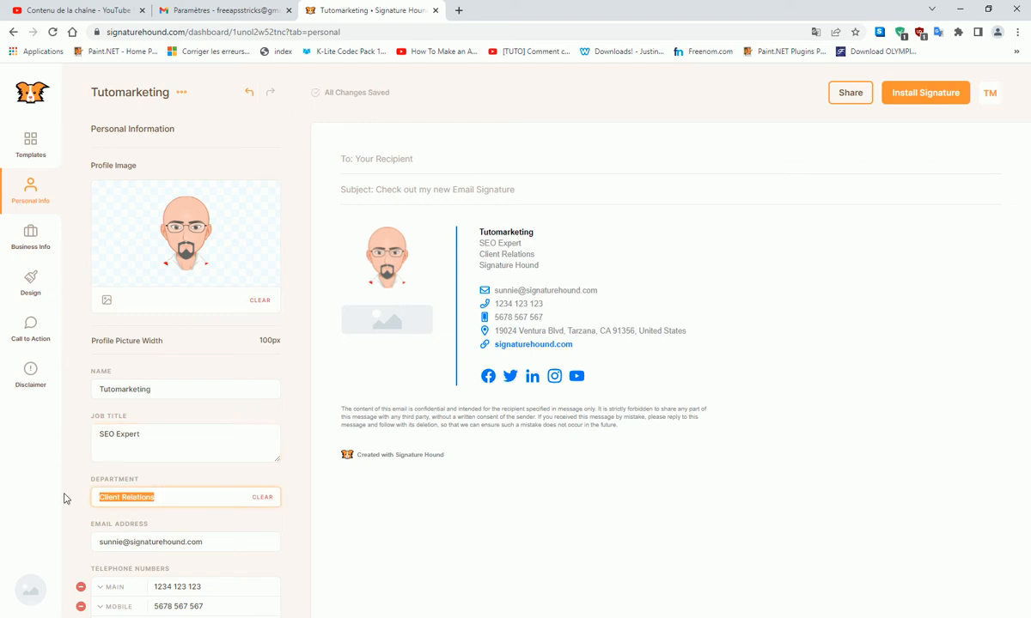
{"action": "type", "text": "Digital Marketing"}
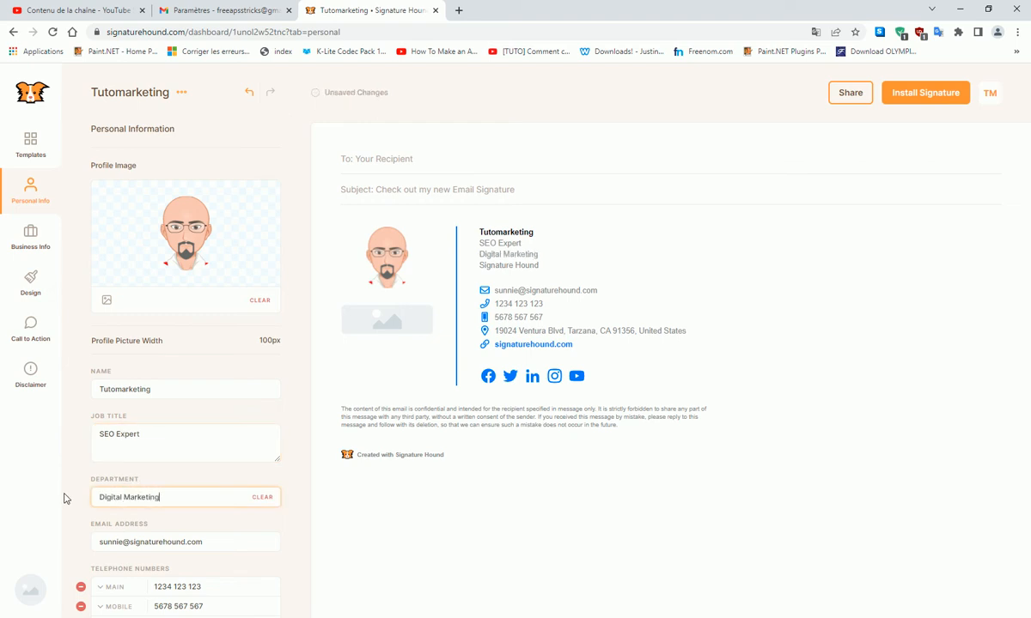
{"action": "left_click_drag", "start_coordinate": [204, 544], "coordinate": [69, 554]}
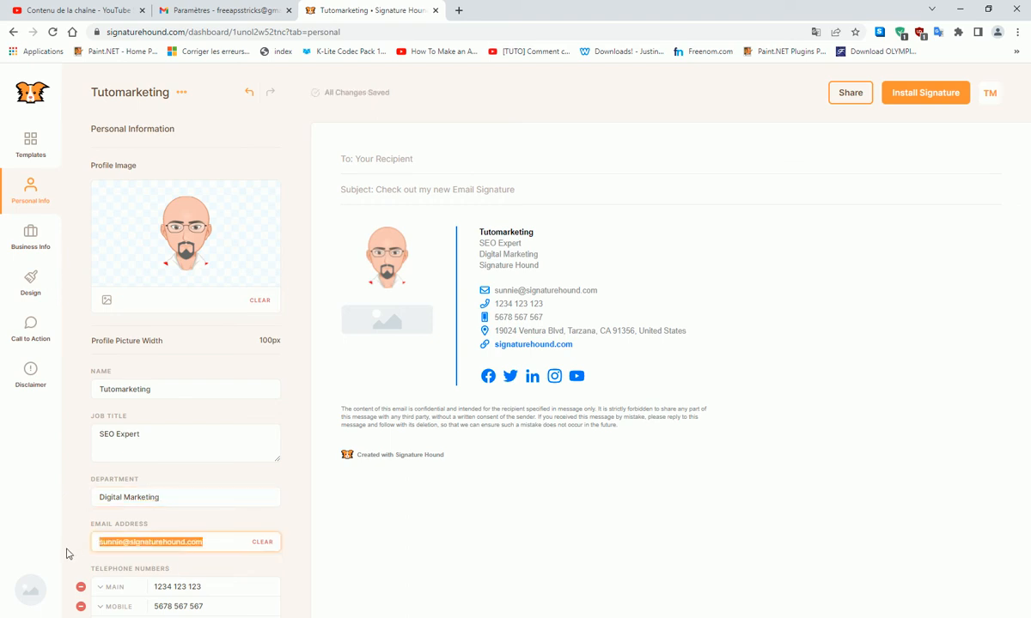
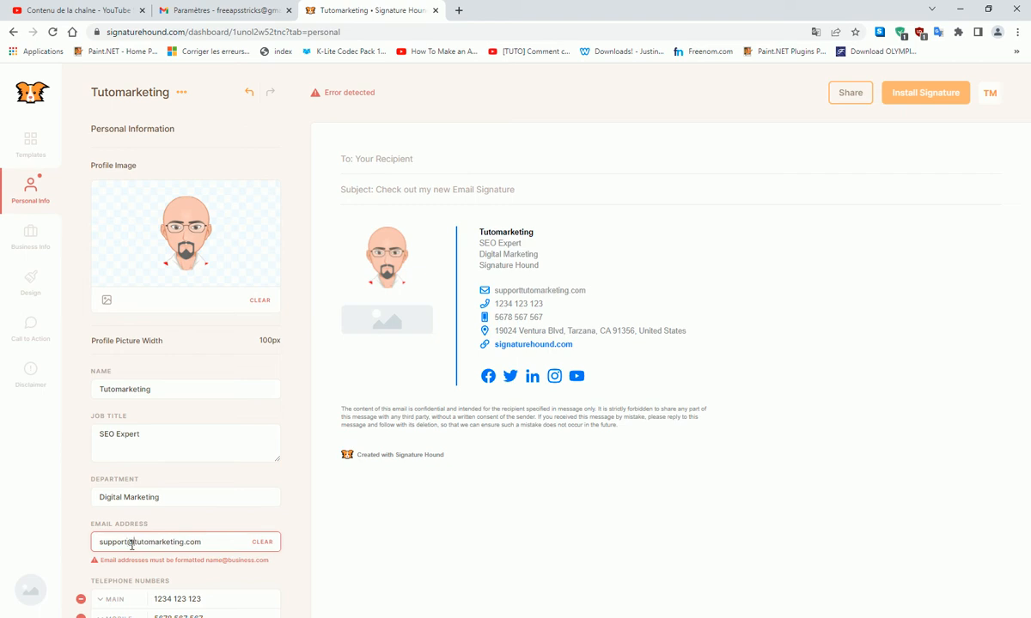
- Correct the @ in the support email address and clear the main and mobile phone numbers
{"action": "key", "text": "BackSpace"}
{"action": "type", "text": "@"}
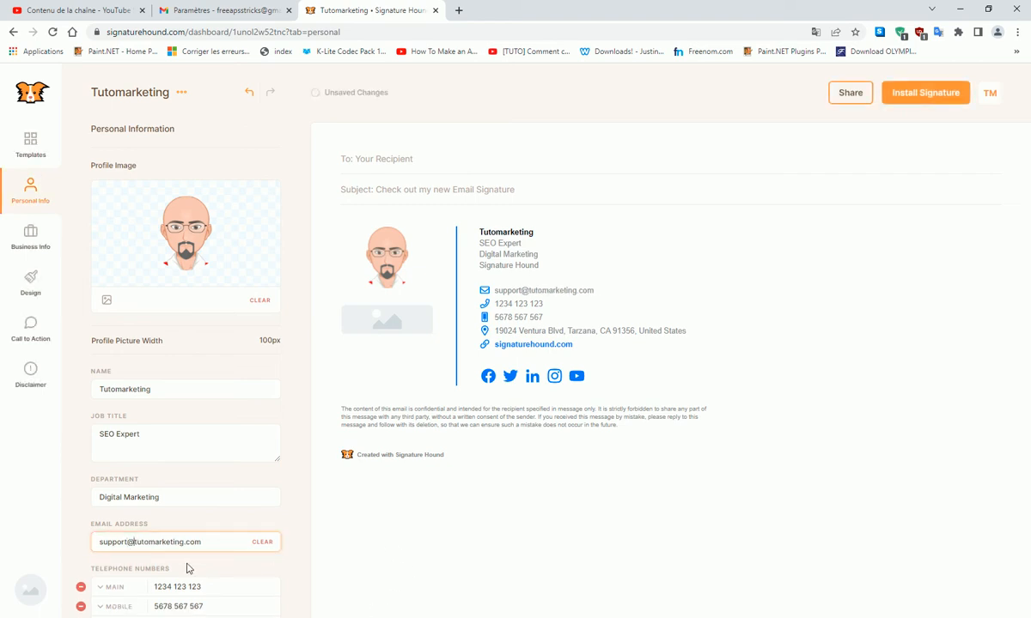
{"action": "left_click", "coordinate": [273, 585]}
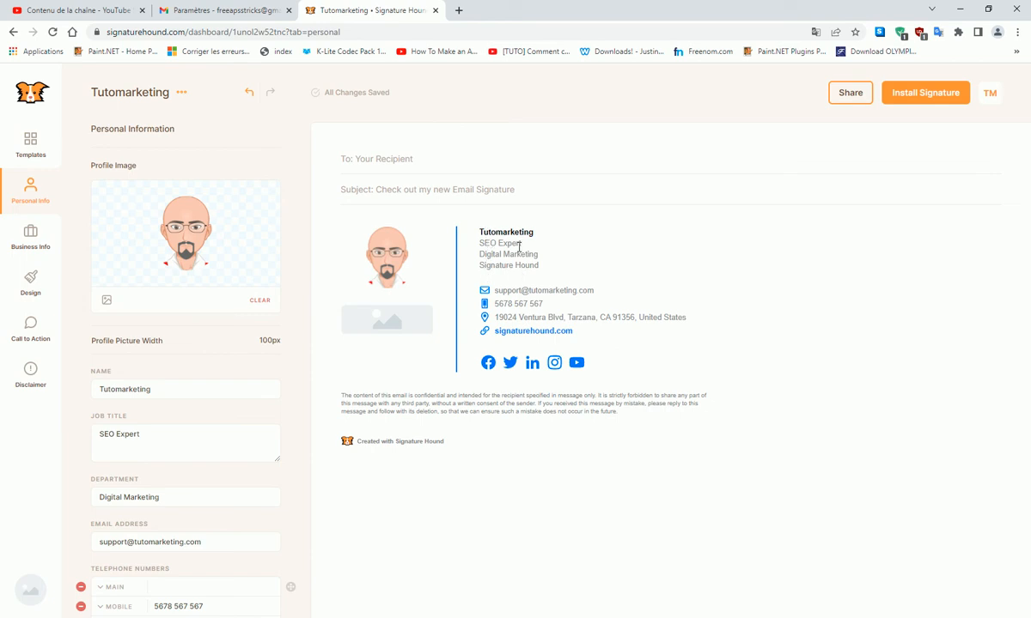
{"action": "scroll", "coordinate": [202, 439], "scroll_direction": "down", "scroll_amount": 1}
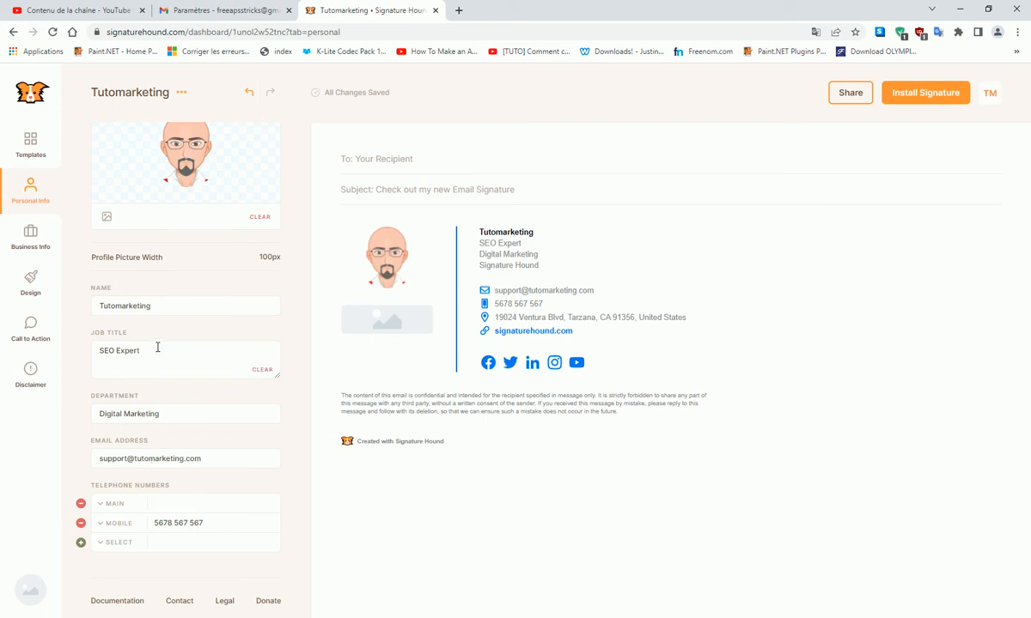
{"action": "scroll", "coordinate": [146, 348], "scroll_direction": "up", "scroll_amount": 1}
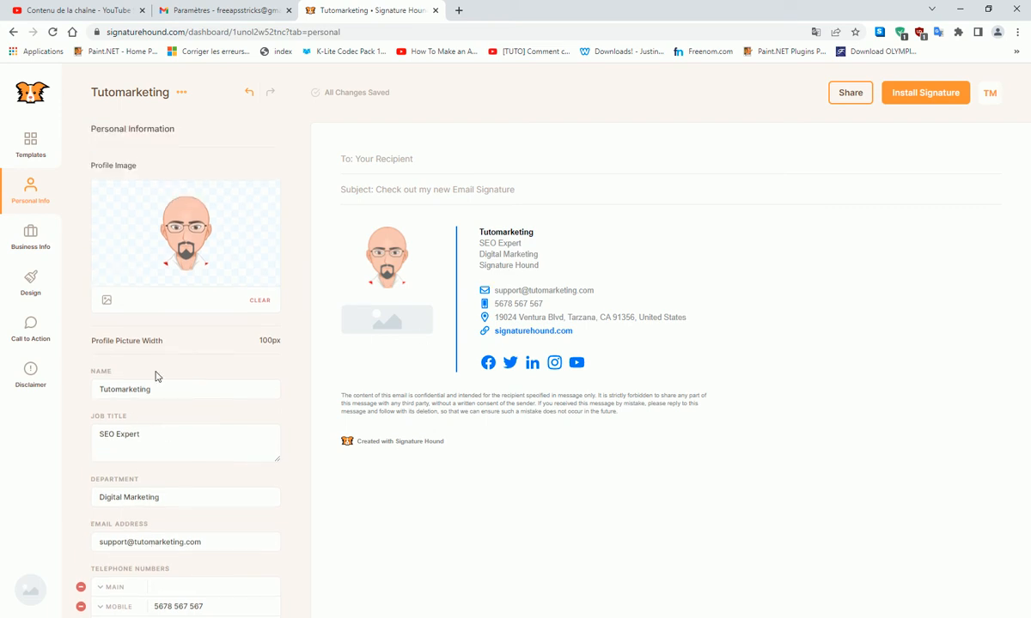
{"action": "scroll", "coordinate": [144, 387], "scroll_direction": "down", "scroll_amount": 1}
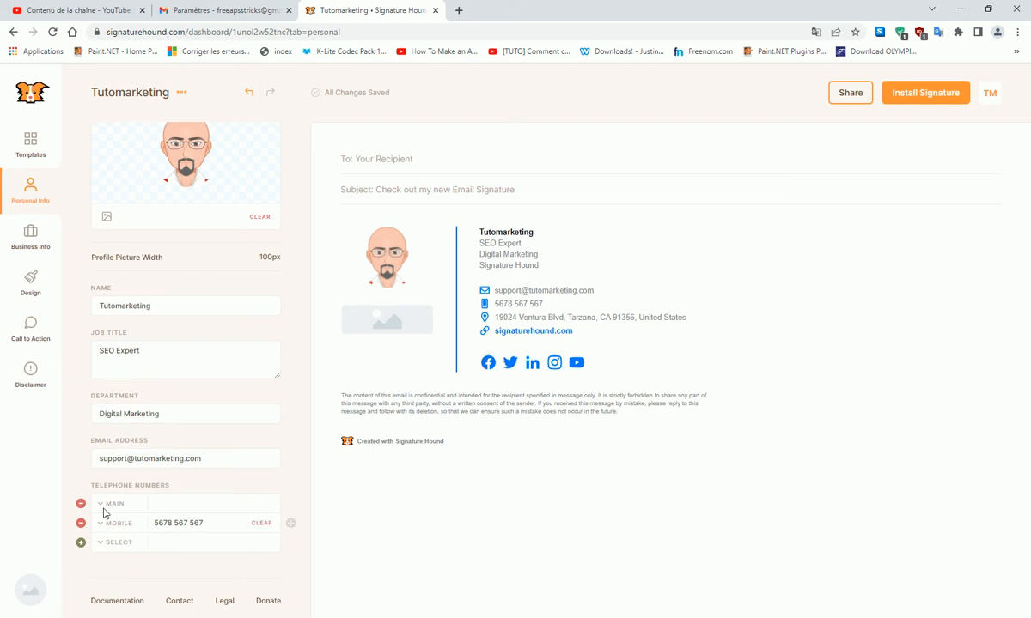
{"action": "left_click", "coordinate": [256, 524]}
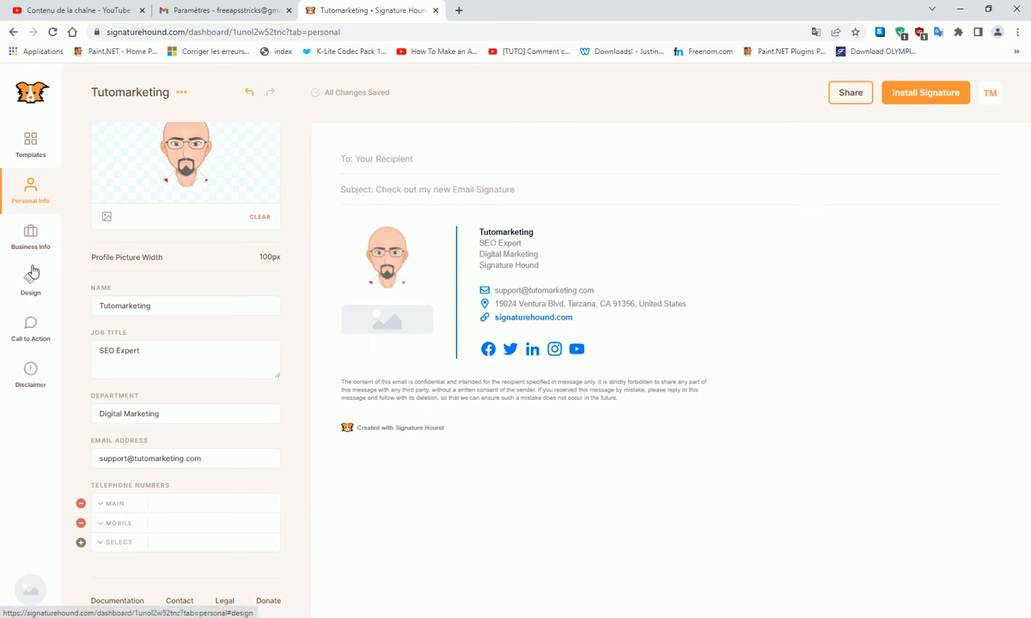
{"action": "left_click", "coordinate": [29, 239]}
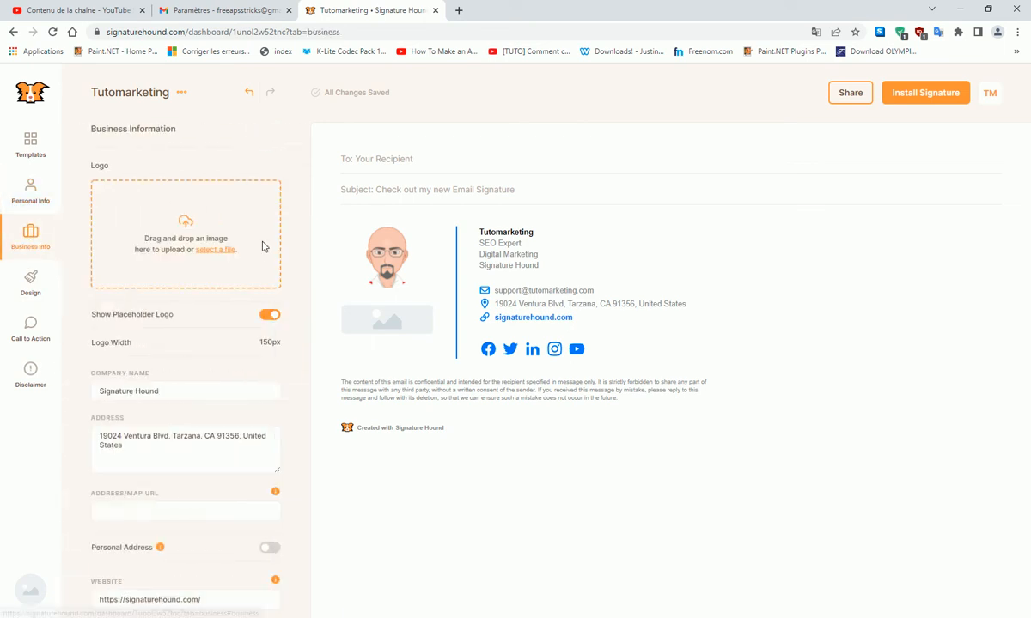
{"action": "left_click_drag", "start_coordinate": [178, 391], "coordinate": [43, 396]}
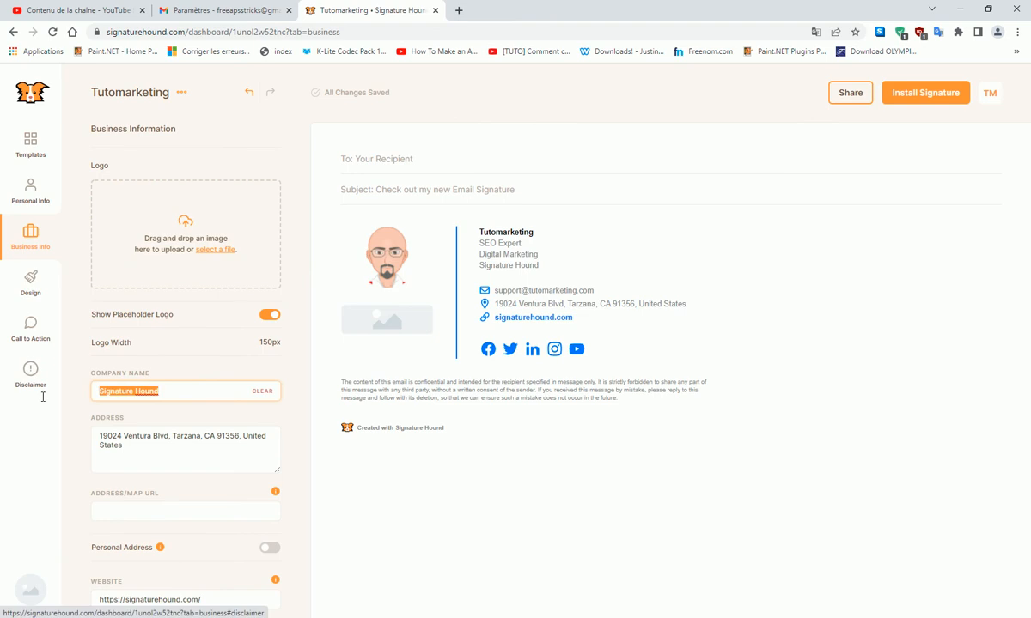
{"action": "type", "text": "Tutomarketing"}
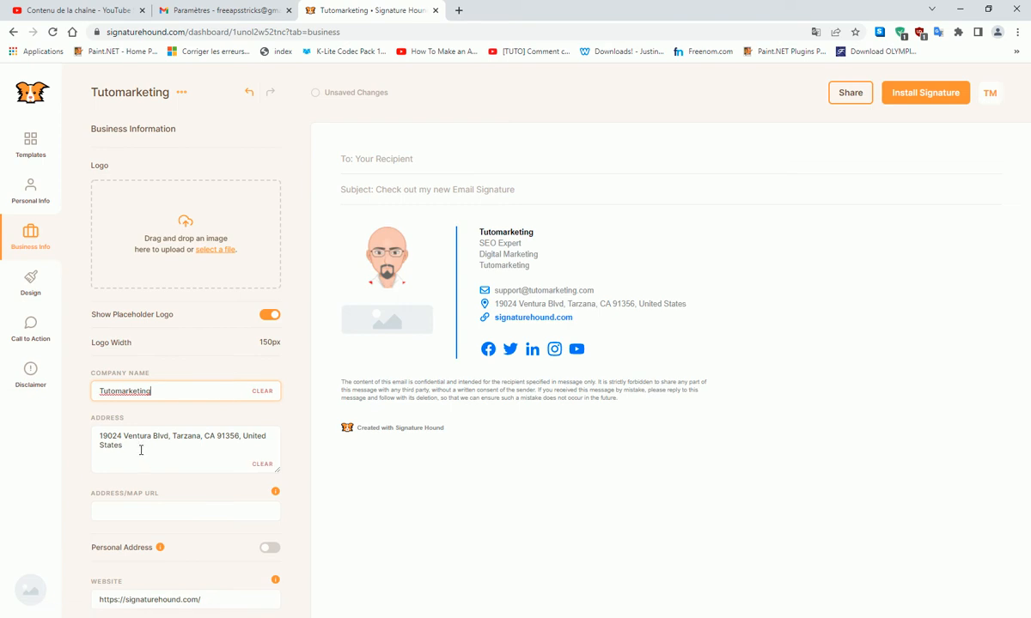
{"action": "left_click_drag", "start_coordinate": [137, 447], "coordinate": [101, 434]}
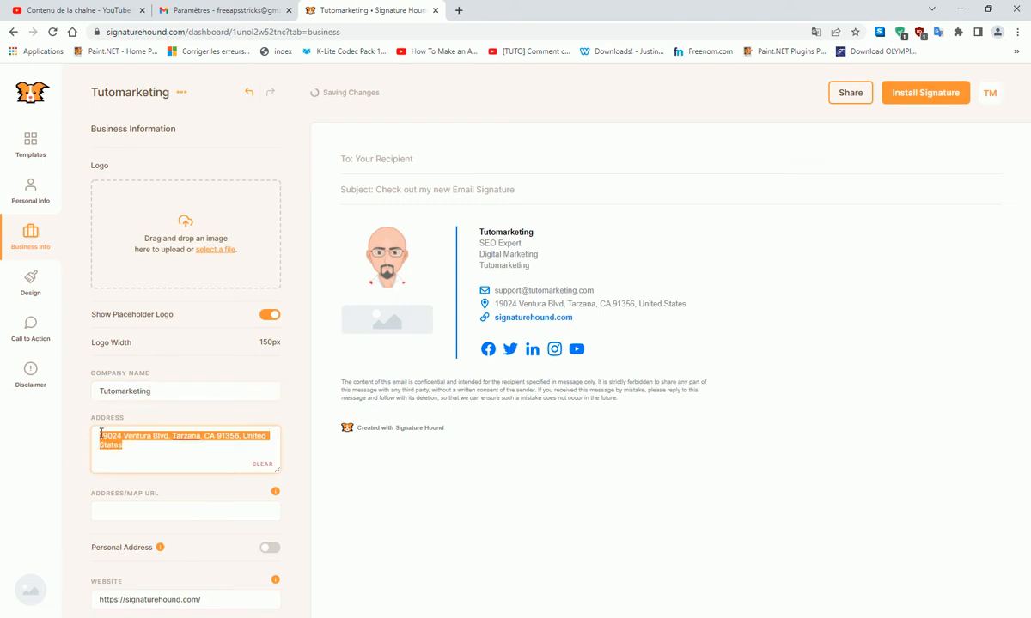
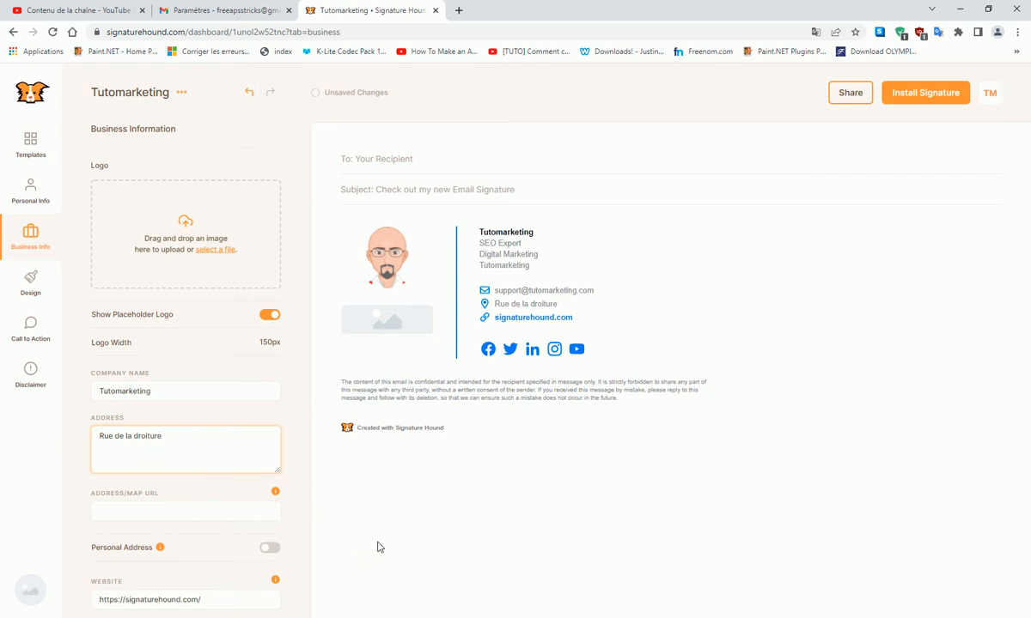
{"action": "left_click_drag", "start_coordinate": [127, 601], "coordinate": [222, 603]}
{"action": "type", "text": "www"}
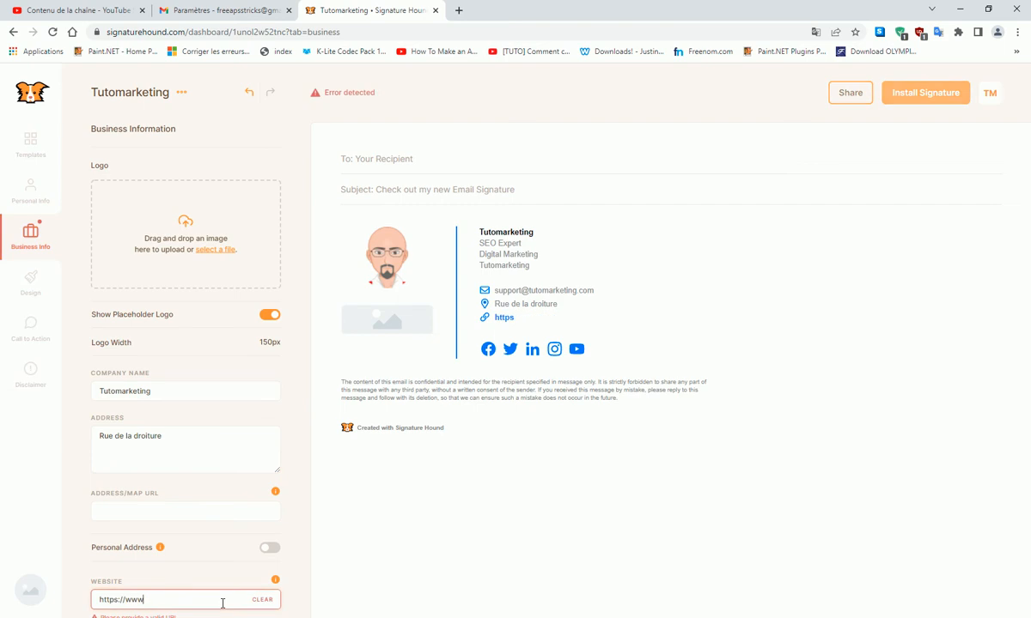
{"action": "type", "text": ".tut"}
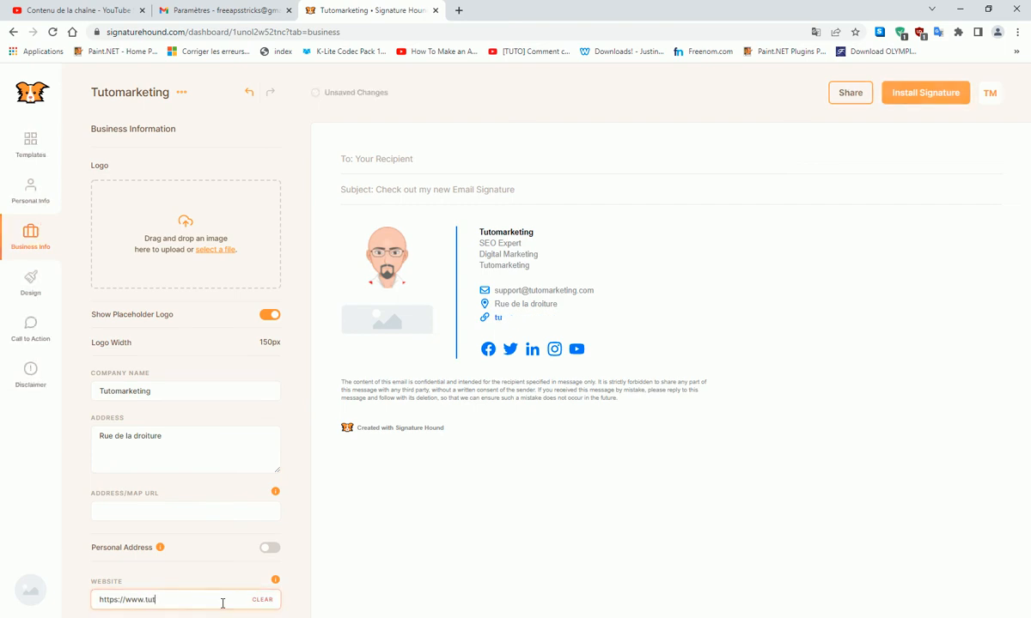
{"action": "type", "text": "omarketing.com"}
{"action": "left_click", "coordinate": [483, 596]}
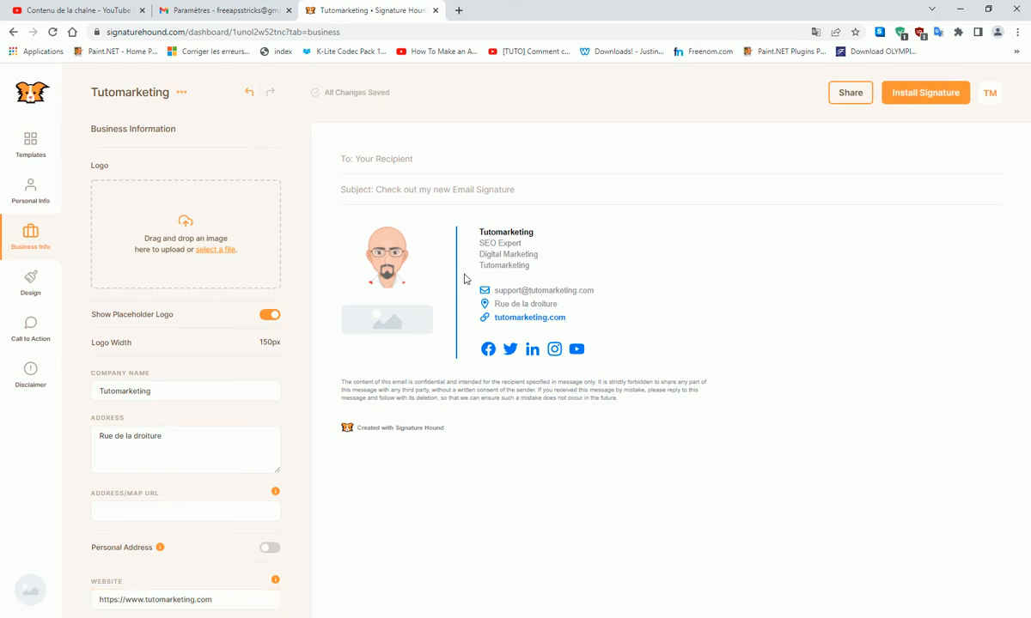
{"action": "scroll", "coordinate": [99, 446], "scroll_direction": "down", "scroll_amount": 2}
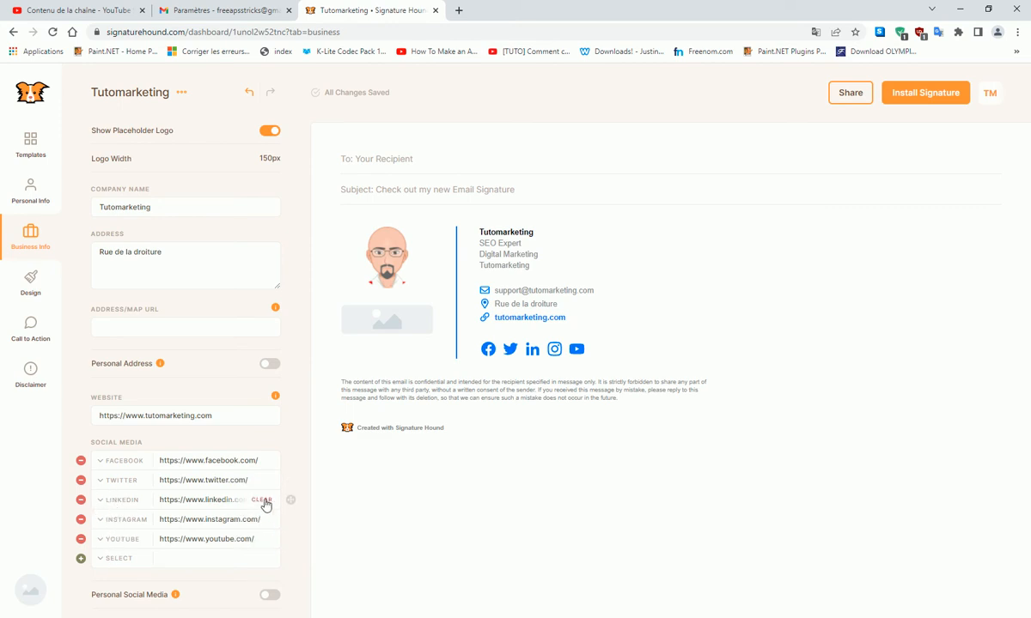
- Remove the LinkedIn link, keeping Facebook, Twitter, Instagram and YouTube, without adding another network
{"action": "left_click", "coordinate": [82, 500]}
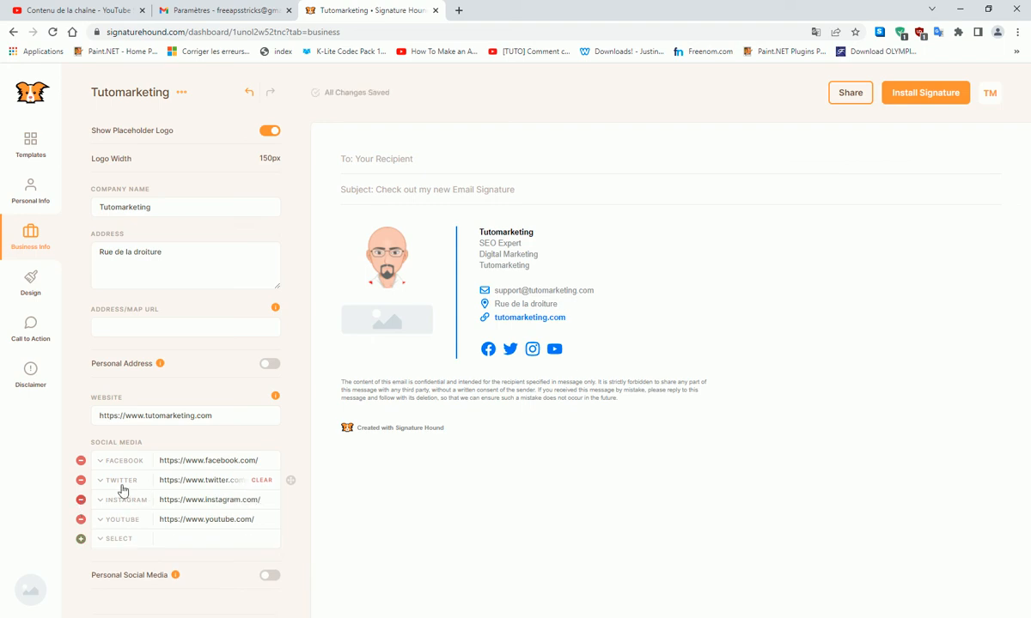
{"action": "left_click", "coordinate": [115, 541]}
{"action": "scroll", "coordinate": [217, 534], "scroll_direction": "down", "scroll_amount": 2}
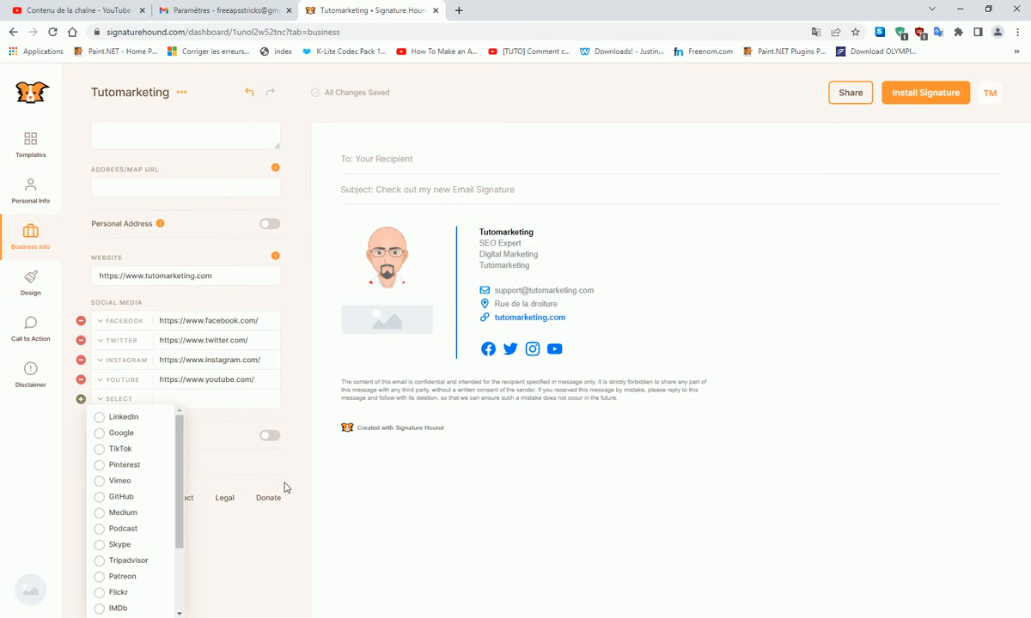
{"action": "left_click", "coordinate": [604, 503]}
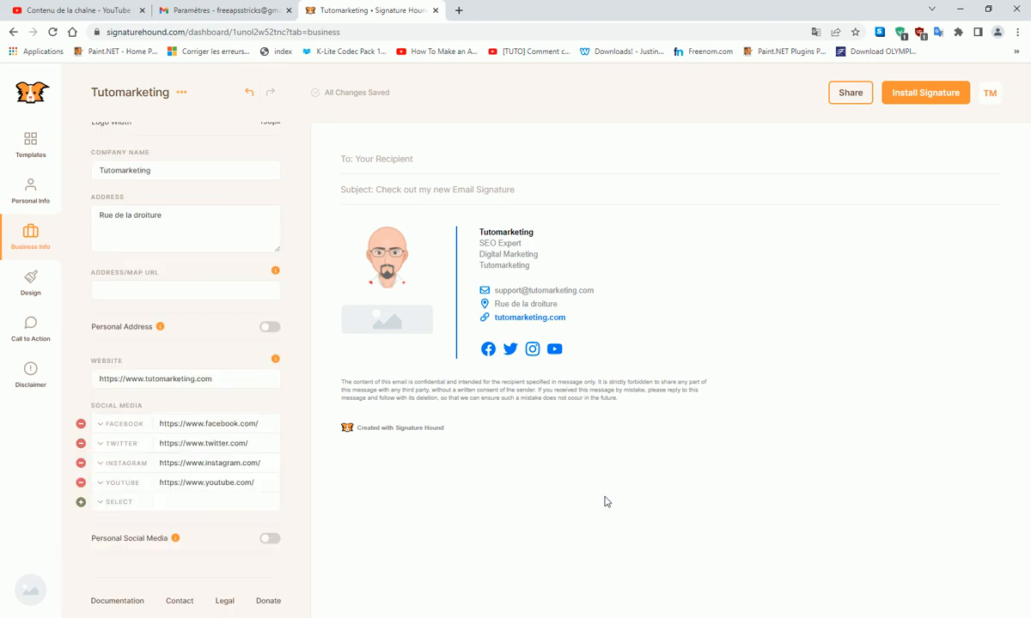
- Set the signature's theme colour to red #DF2007
{"action": "left_click", "coordinate": [31, 286]}
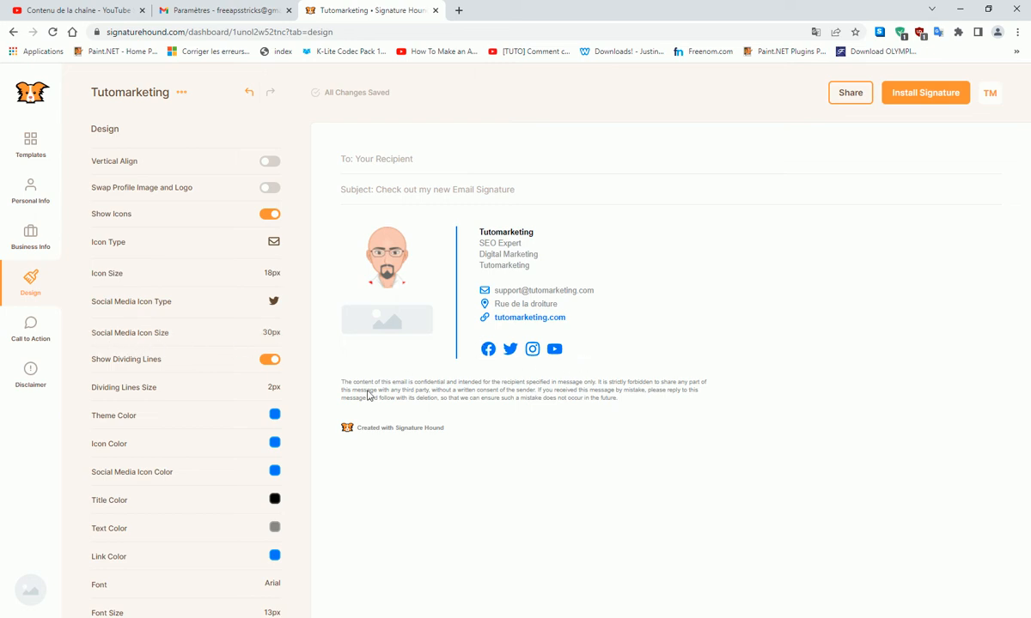
{"action": "left_click", "coordinate": [275, 417]}
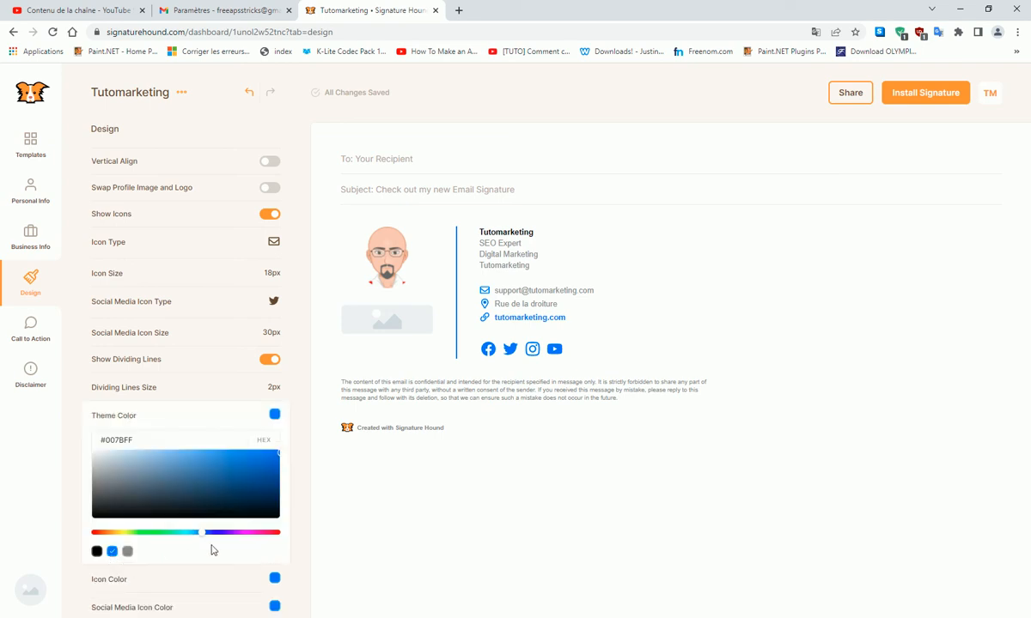
{"action": "left_click", "coordinate": [95, 533]}
{"action": "left_click_drag", "start_coordinate": [267, 474], "coordinate": [275, 462]}
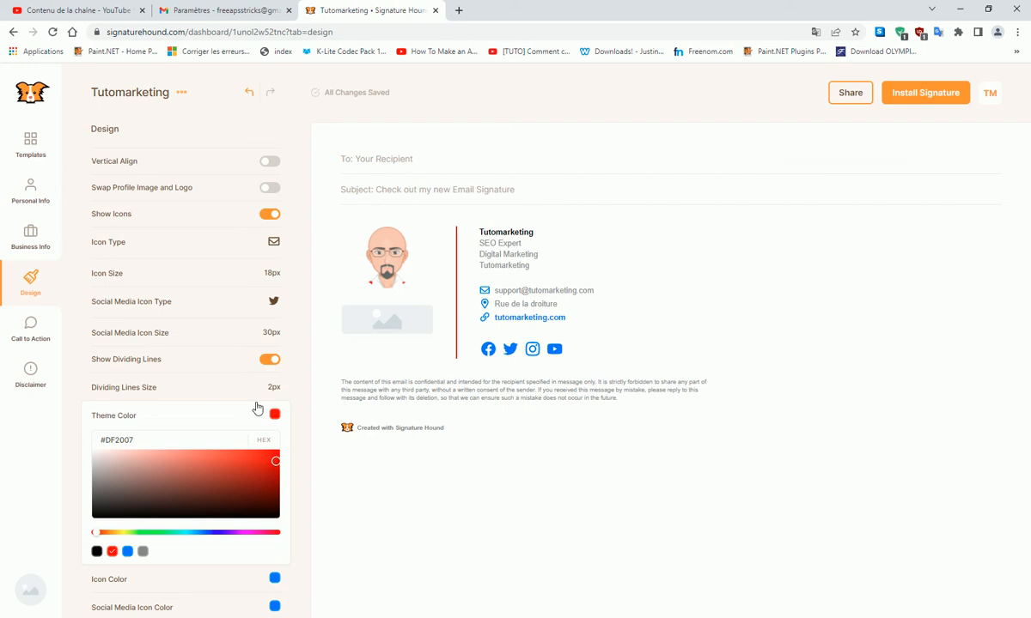
- Make the contact icons and social media icons red
{"action": "scroll", "coordinate": [270, 516], "scroll_direction": "down", "scroll_amount": 2}
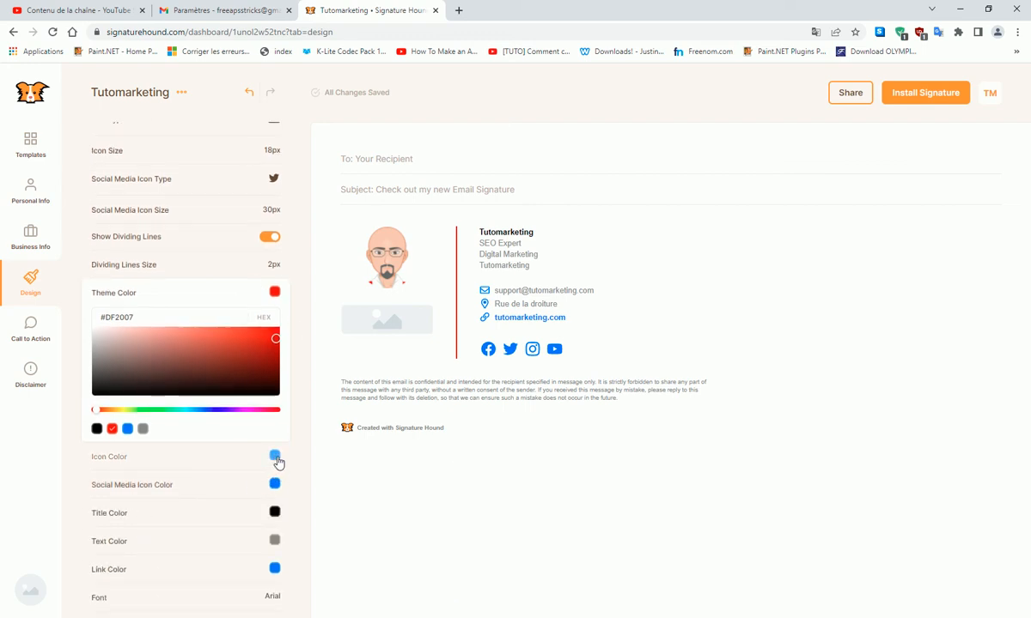
{"action": "left_click", "coordinate": [275, 457]}
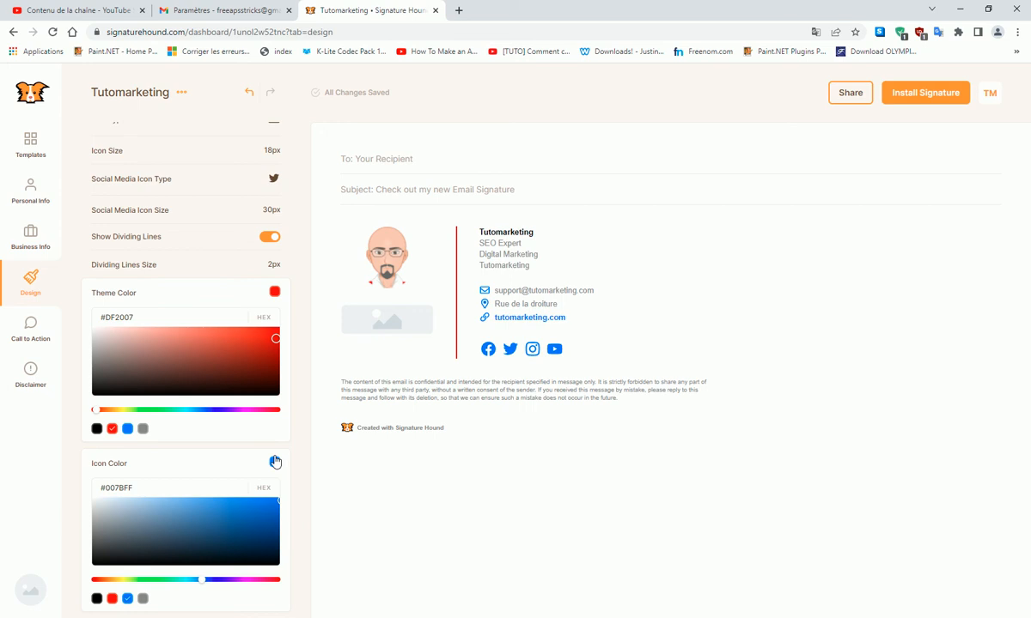
{"action": "left_click", "coordinate": [112, 598]}
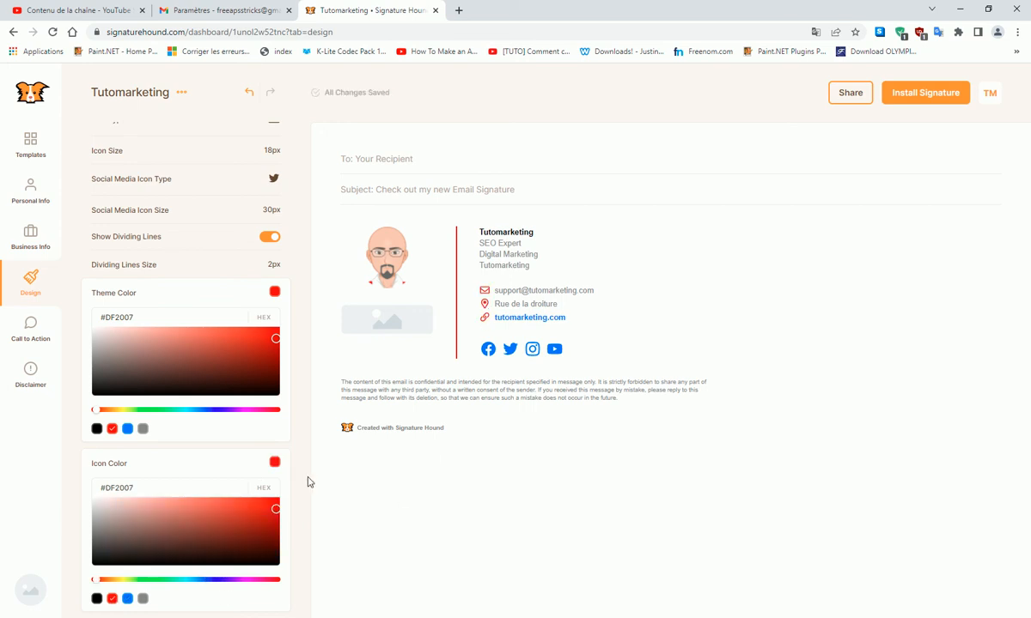
{"action": "scroll", "coordinate": [299, 481], "scroll_direction": "down", "scroll_amount": 4}
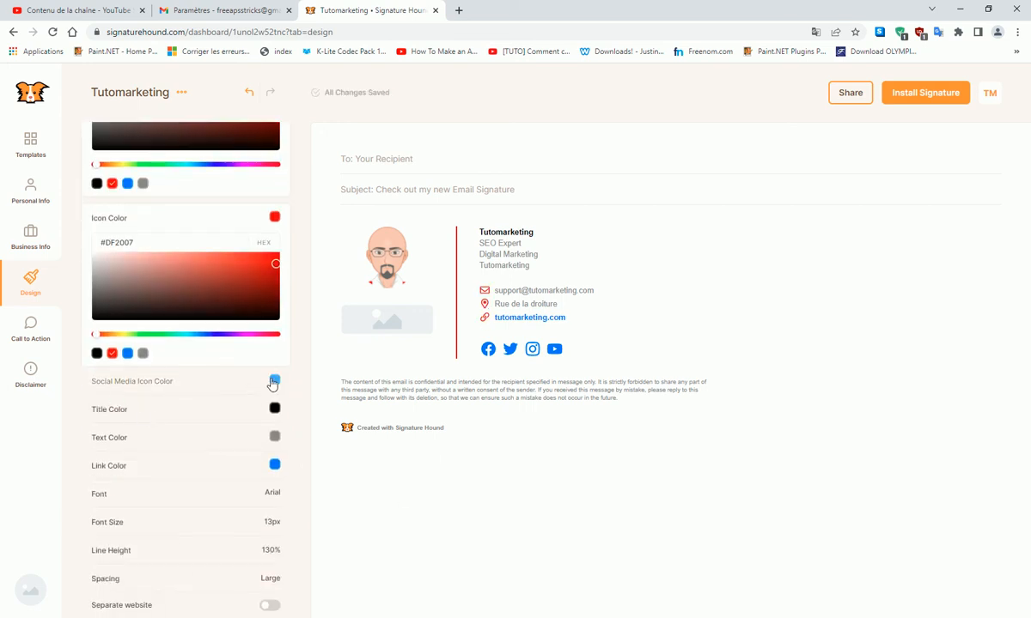
{"action": "left_click", "coordinate": [274, 382]}
{"action": "left_click", "coordinate": [112, 524]}
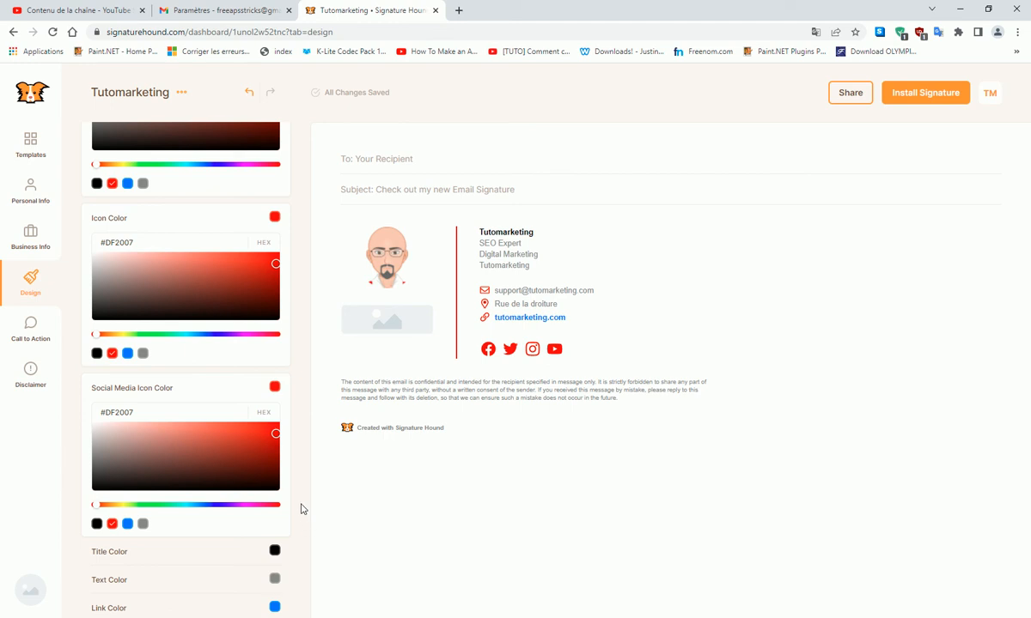
{"action": "scroll", "coordinate": [396, 513], "scroll_direction": "down", "scroll_amount": 2}
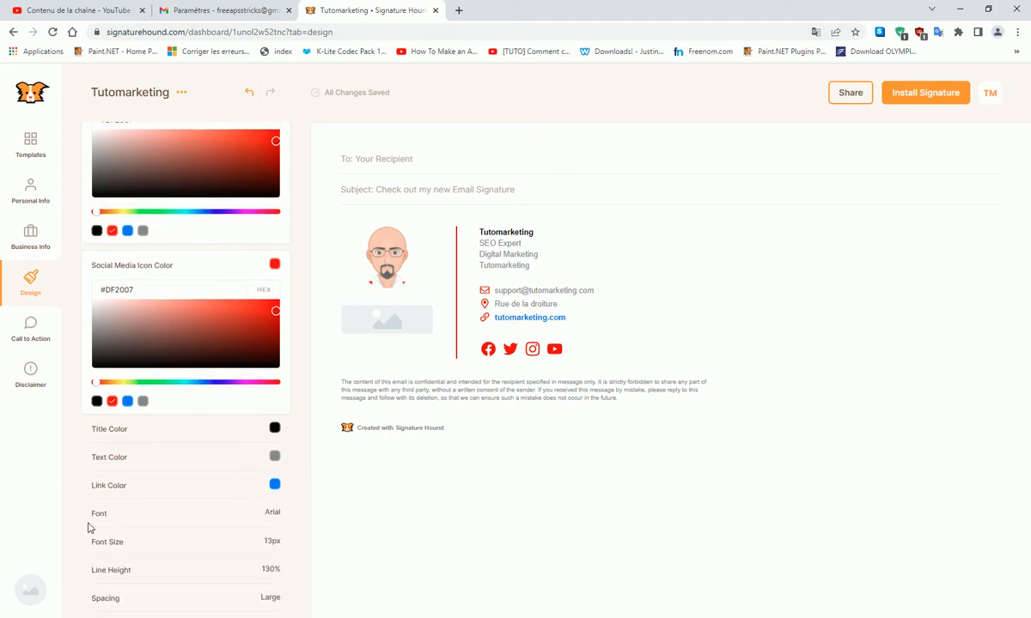
{"action": "scroll", "coordinate": [103, 534], "scroll_direction": "down", "scroll_amount": 1}
{"action": "scroll", "coordinate": [125, 541], "scroll_direction": "down", "scroll_amount": 1}
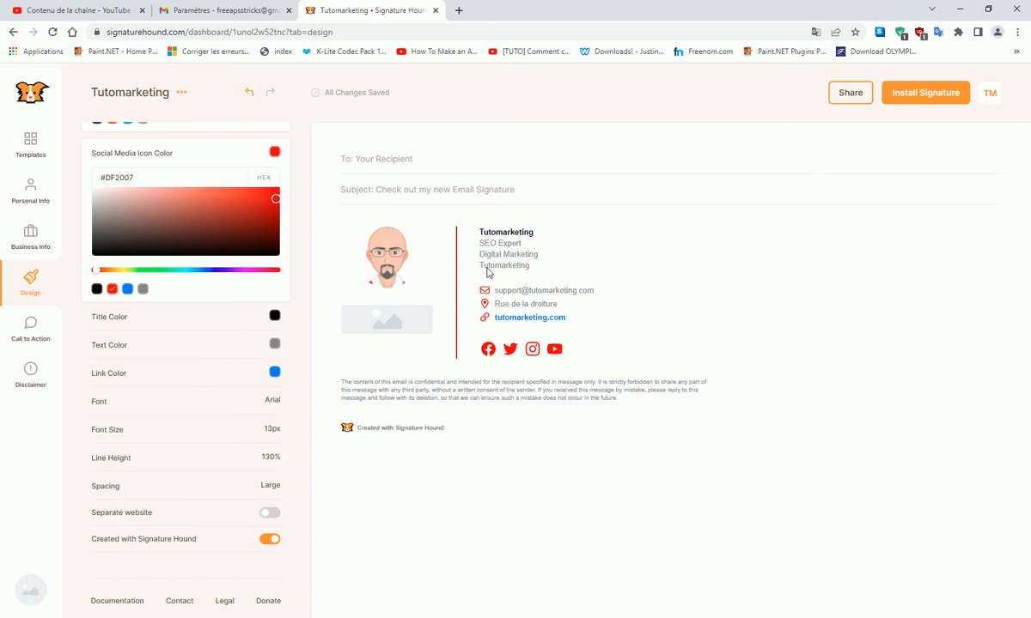
- Review the Gmail (Web Mail) install instructions, then go to the Gmail settings tab
{"action": "left_click", "coordinate": [936, 101]}
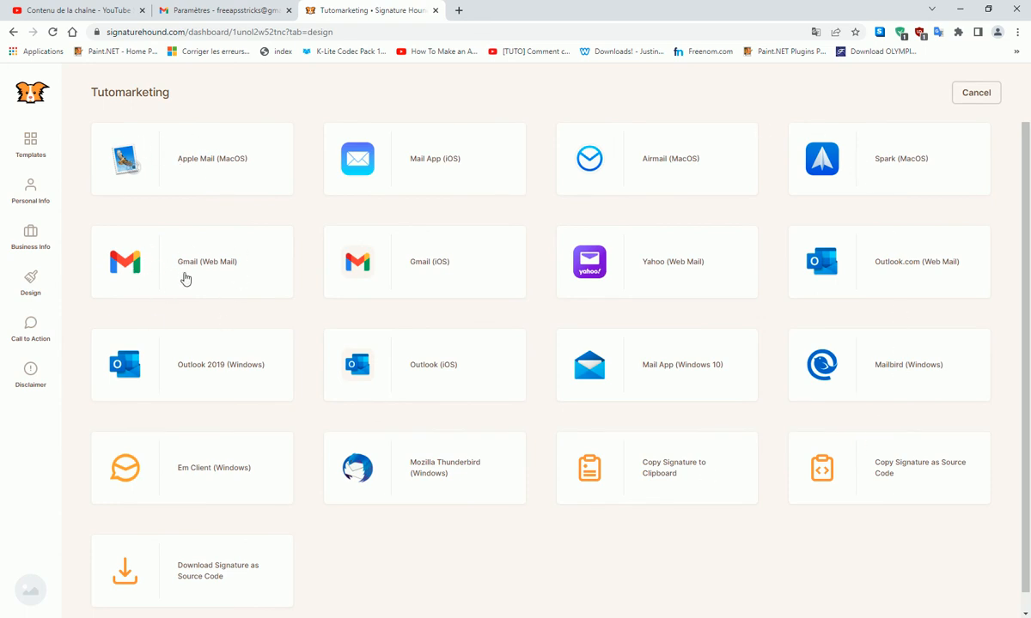
{"action": "left_click", "coordinate": [262, 268]}
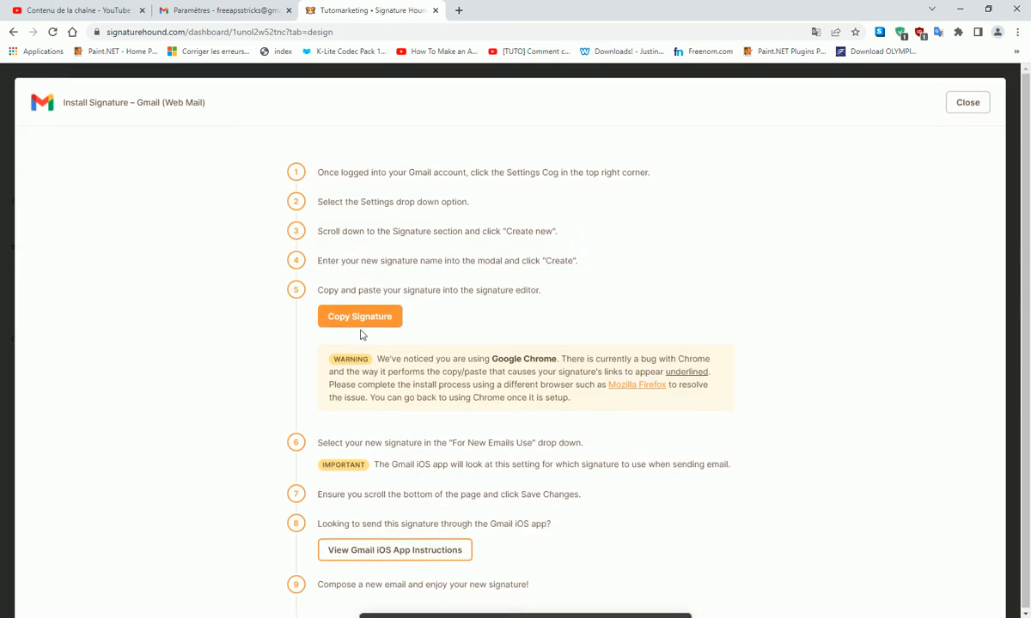
{"action": "scroll", "coordinate": [385, 371], "scroll_direction": "down", "scroll_amount": 4}
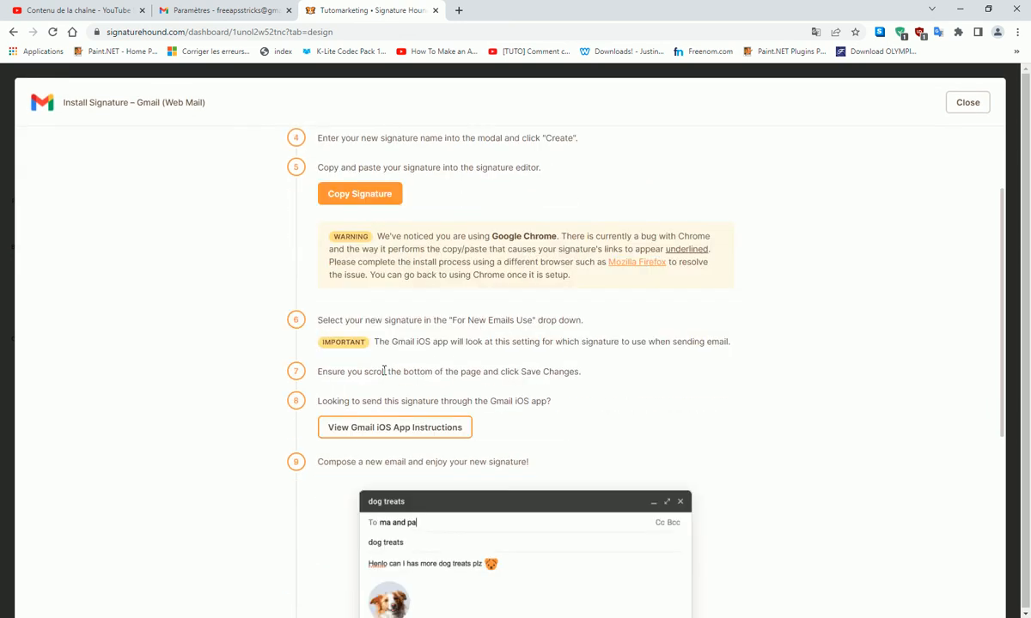
{"action": "scroll", "coordinate": [432, 421], "scroll_direction": "down", "scroll_amount": 2}
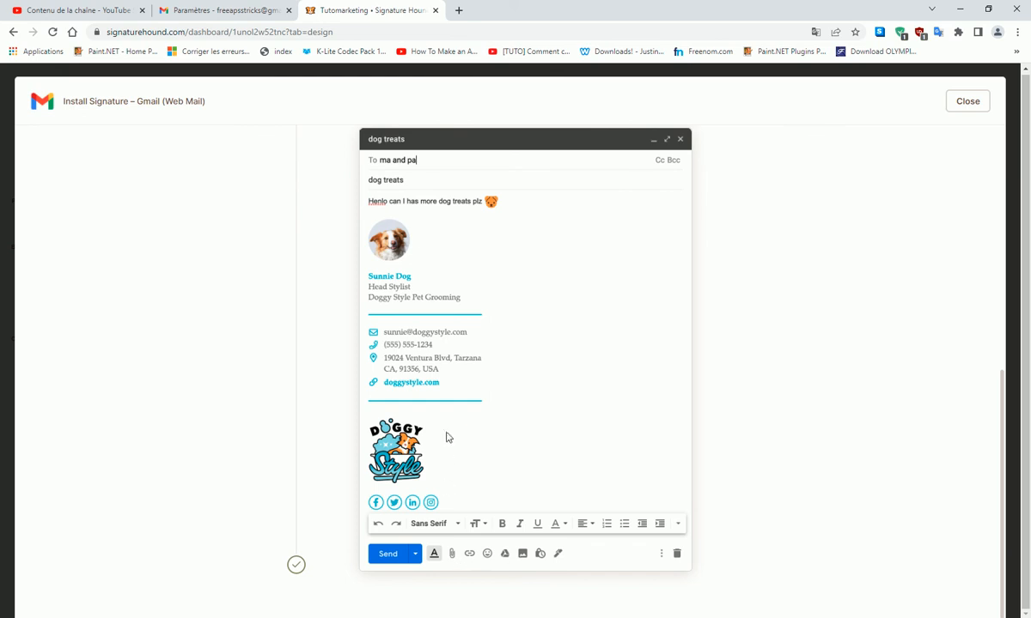
{"action": "scroll", "coordinate": [428, 443], "scroll_direction": "up", "scroll_amount": 5}
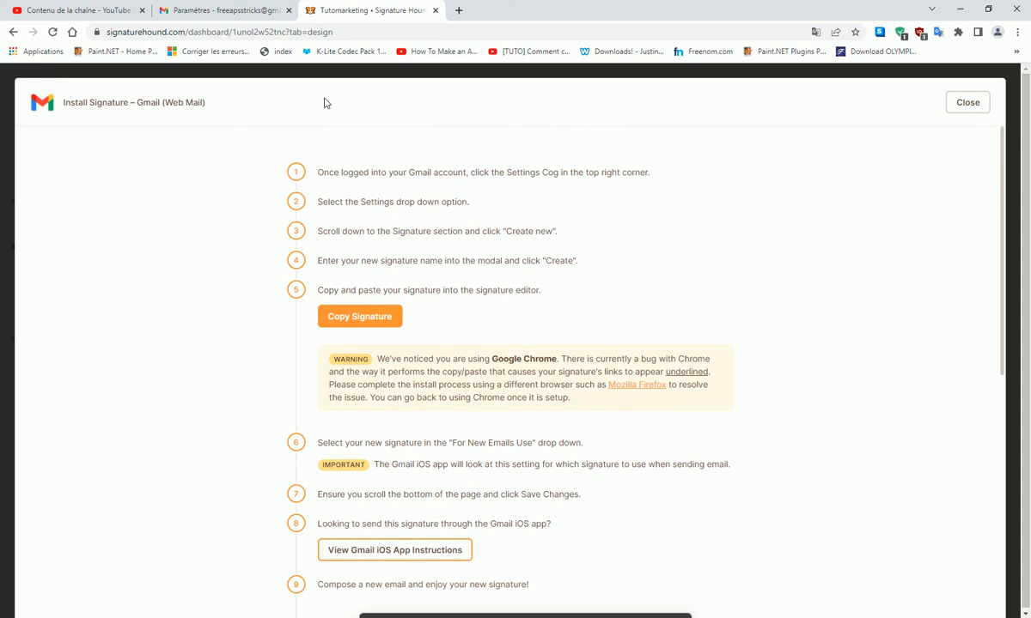
{"action": "left_click", "coordinate": [219, 9]}
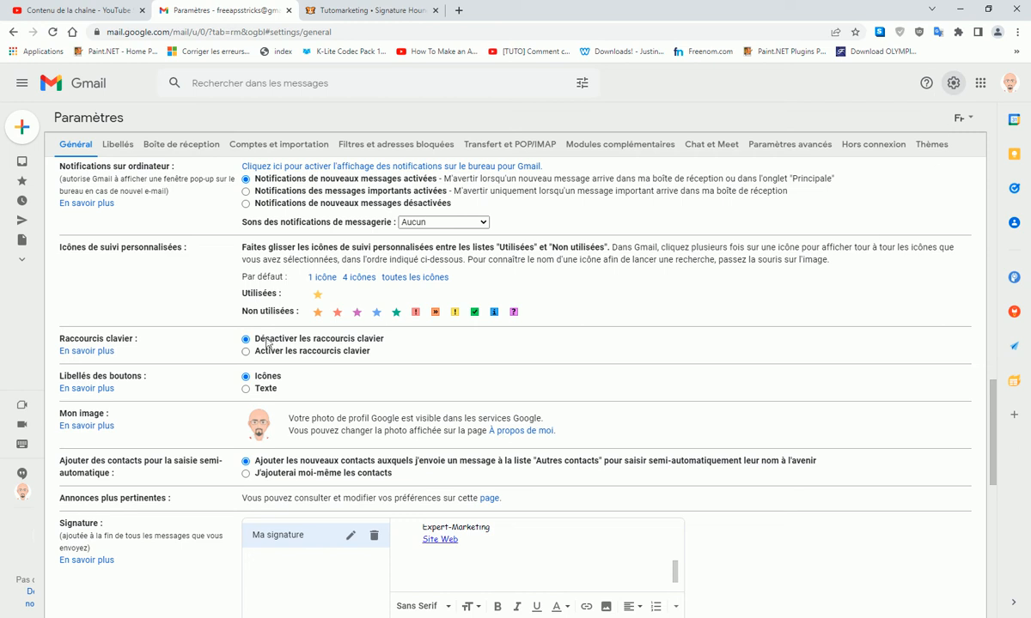
- Look over Gmail's 'Ma signature' entry, cancel renaming it, and return to Signature Hound
{"action": "scroll", "coordinate": [278, 519], "scroll_direction": "down", "scroll_amount": 2}
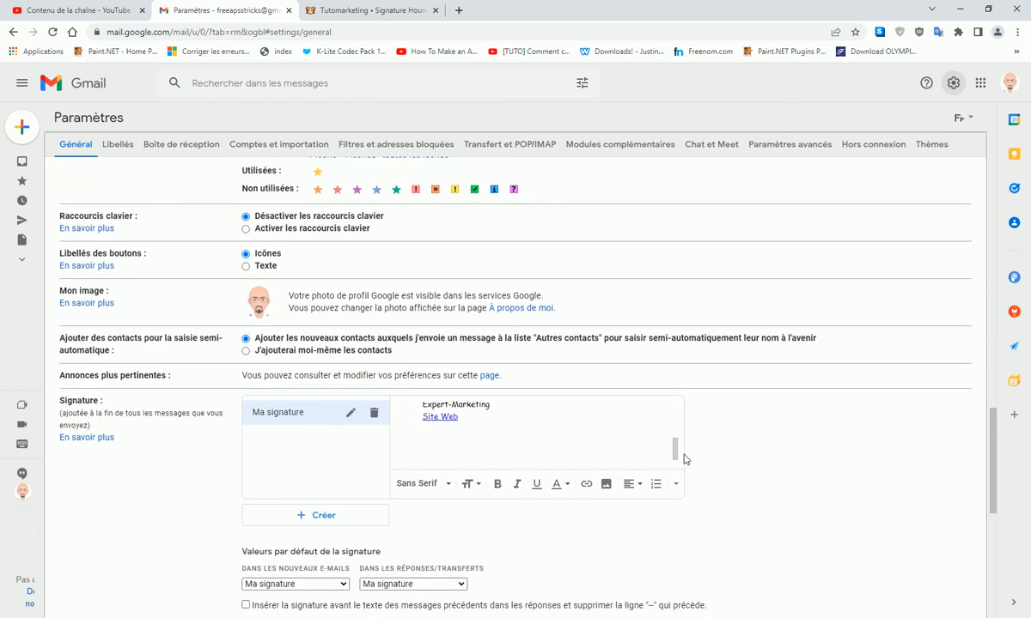
{"action": "scroll", "coordinate": [464, 433], "scroll_direction": "up", "scroll_amount": 3}
{"action": "left_click_drag", "start_coordinate": [676, 414], "coordinate": [685, 456]}
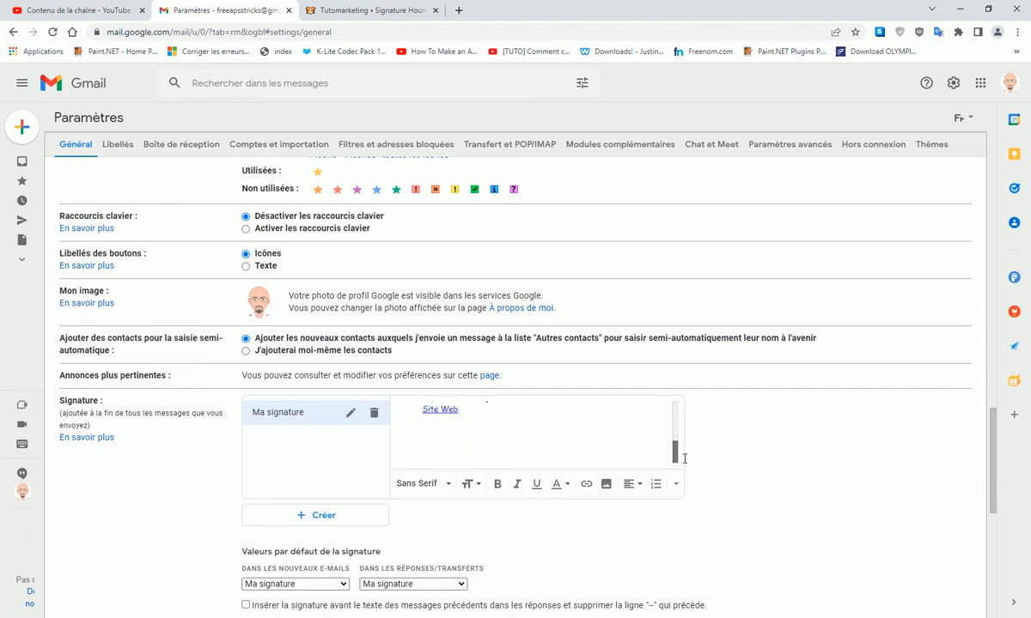
{"action": "scroll", "coordinate": [678, 446], "scroll_direction": "up", "scroll_amount": 3}
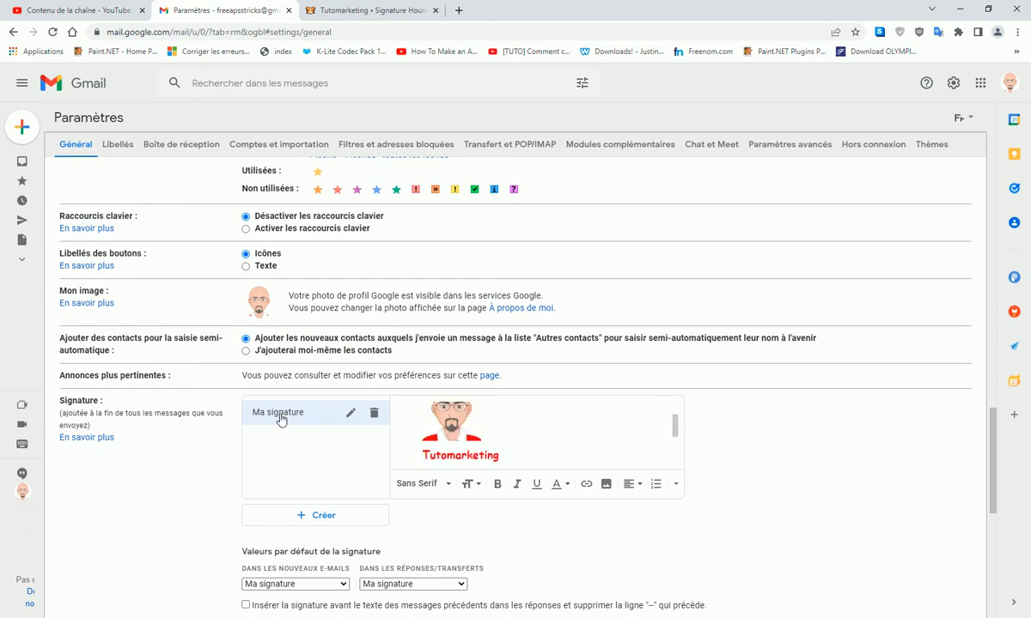
{"action": "left_click", "coordinate": [351, 415]}
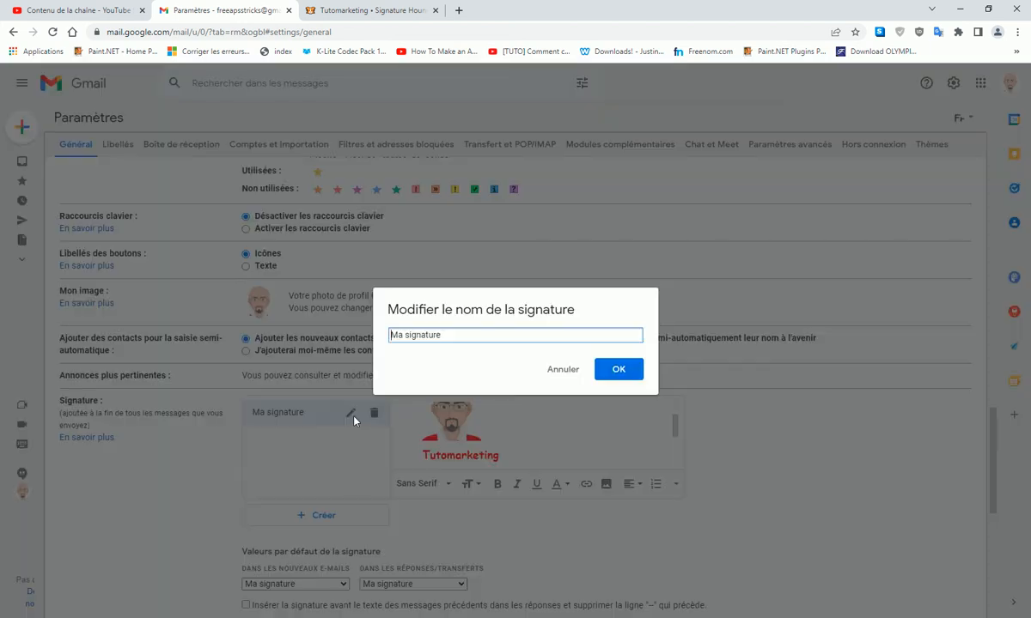
{"action": "left_click", "coordinate": [563, 370]}
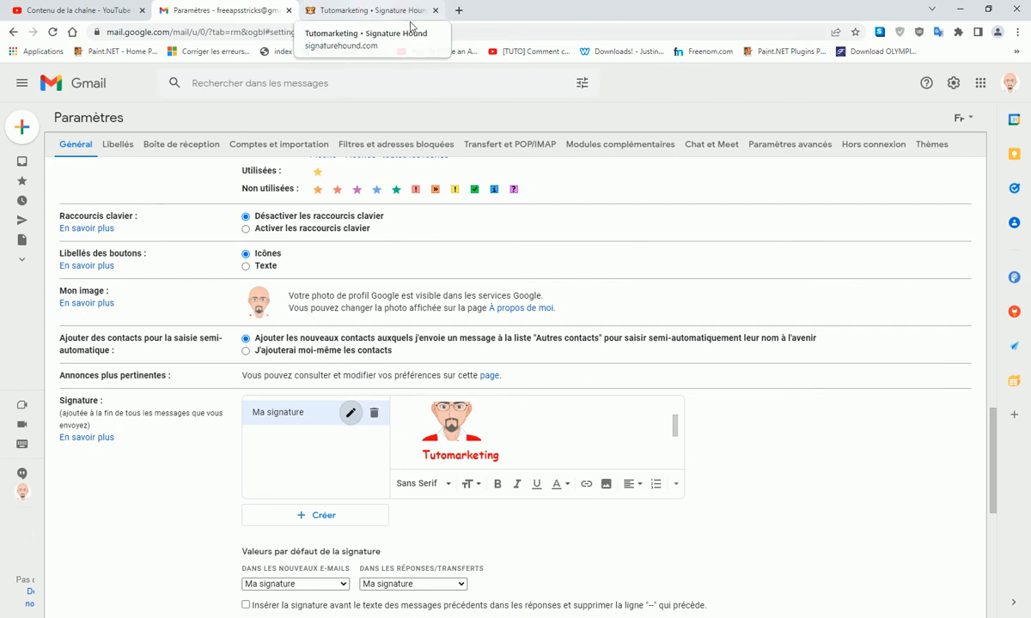
{"action": "left_click", "coordinate": [363, 10]}
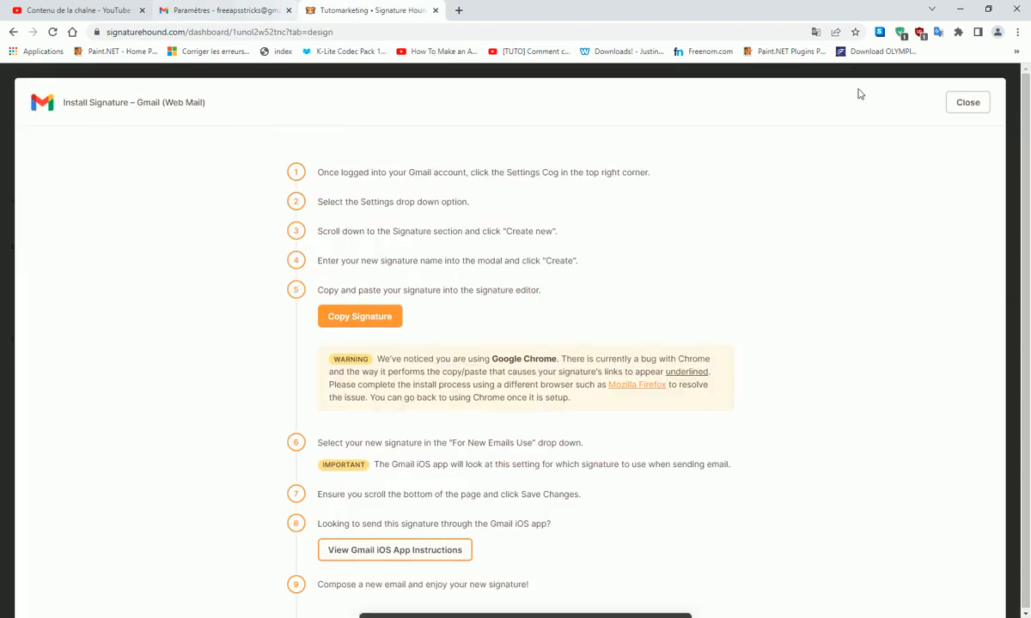
- Close the Gmail install instructions after reviewing them once more
{"action": "left_click", "coordinate": [975, 109]}
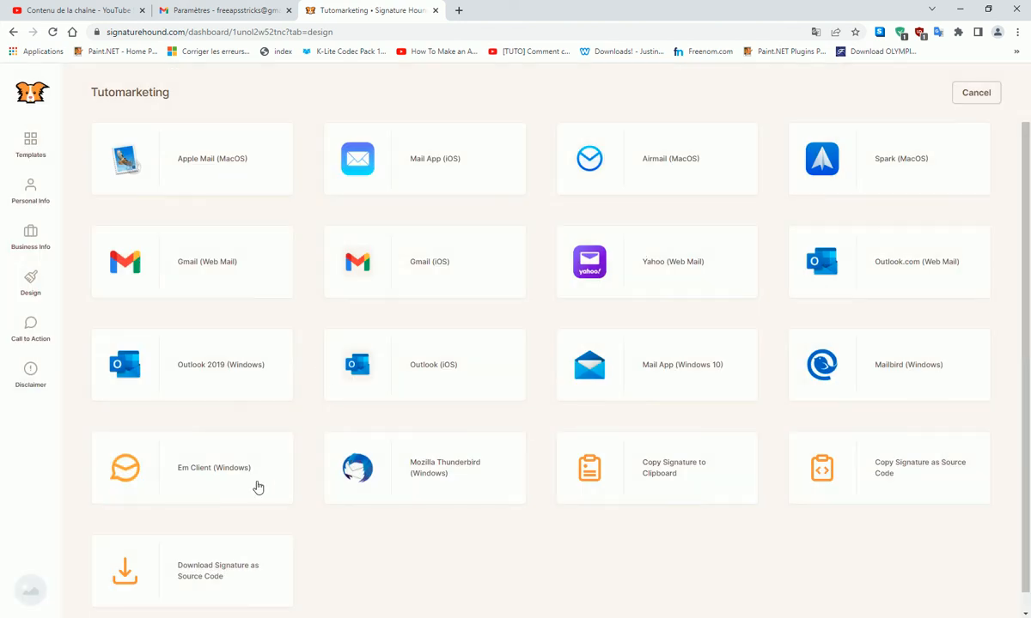
{"action": "left_click", "coordinate": [213, 271]}
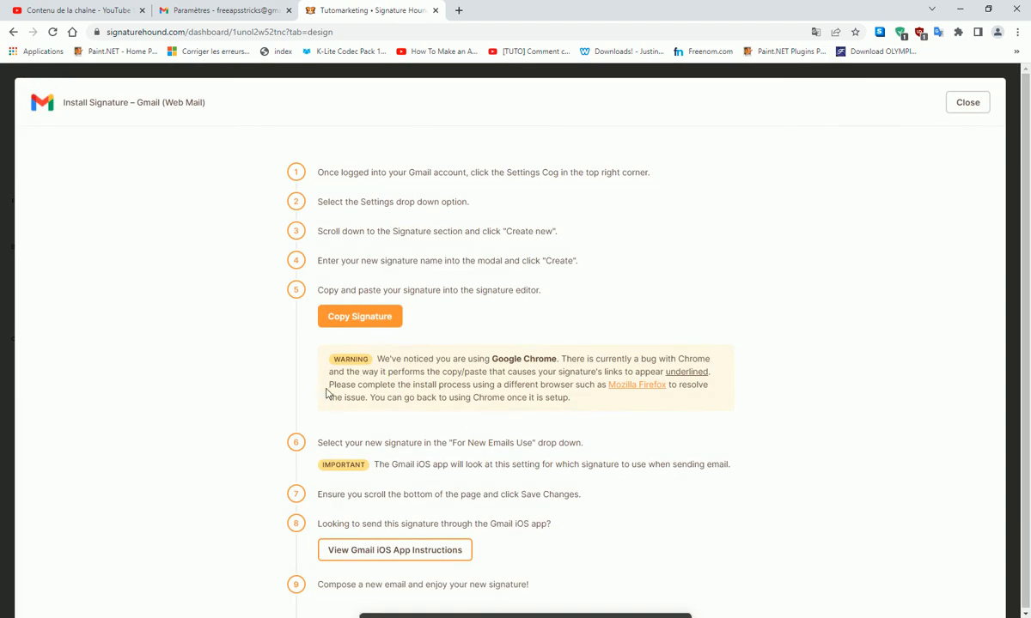
{"action": "scroll", "coordinate": [421, 468], "scroll_direction": "down", "scroll_amount": 2}
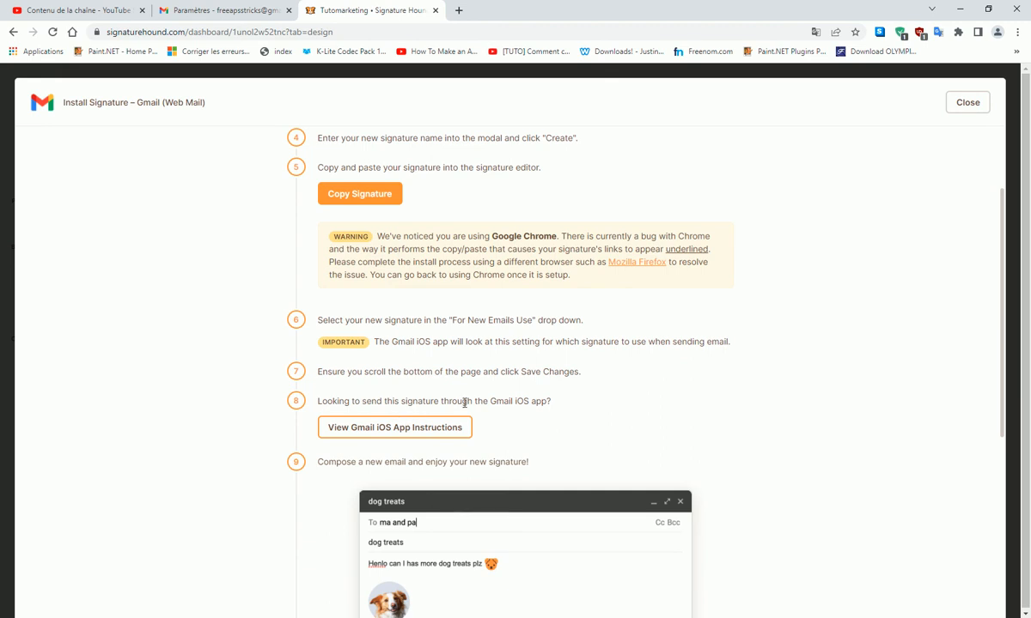
{"action": "scroll", "coordinate": [466, 402], "scroll_direction": "up", "scroll_amount": 2}
{"action": "left_click", "coordinate": [965, 102]}
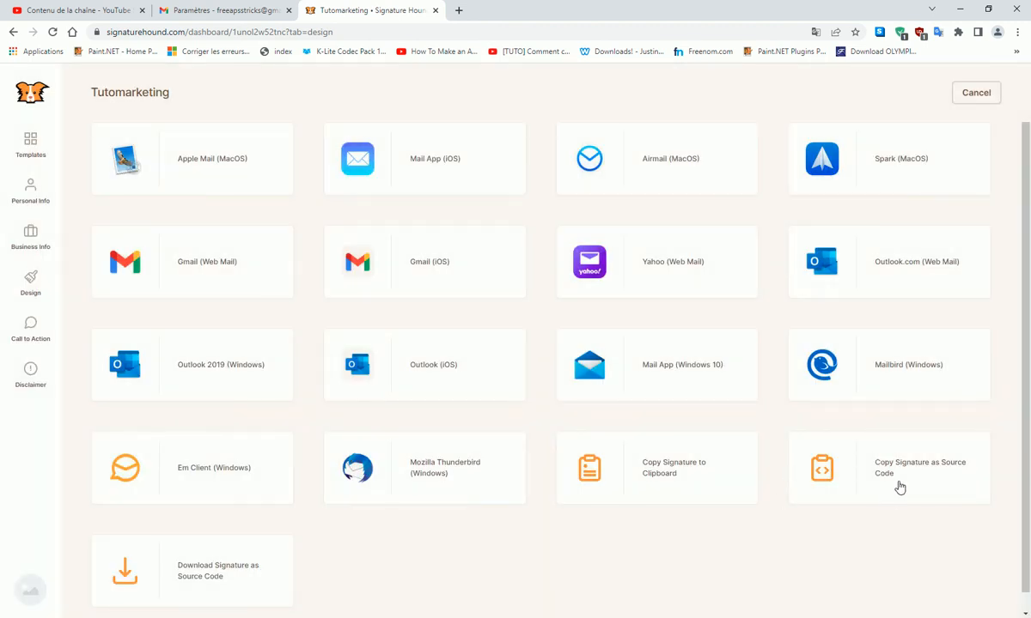
- Copy the Tutomarketing signature to the clipboard and return to Gmail settings
{"action": "left_click", "coordinate": [676, 472]}
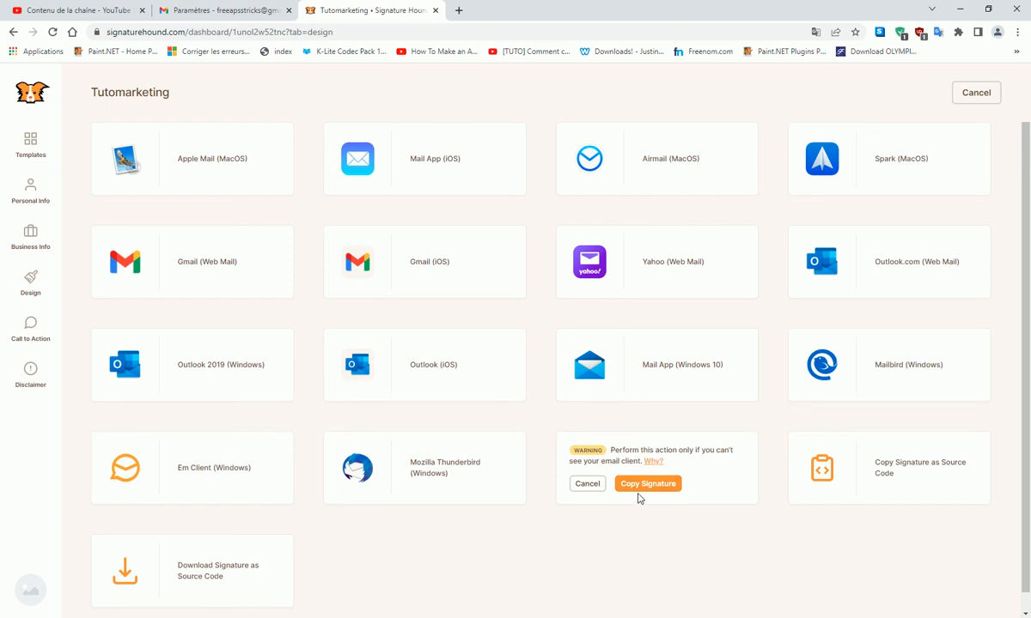
{"action": "left_click", "coordinate": [647, 487]}
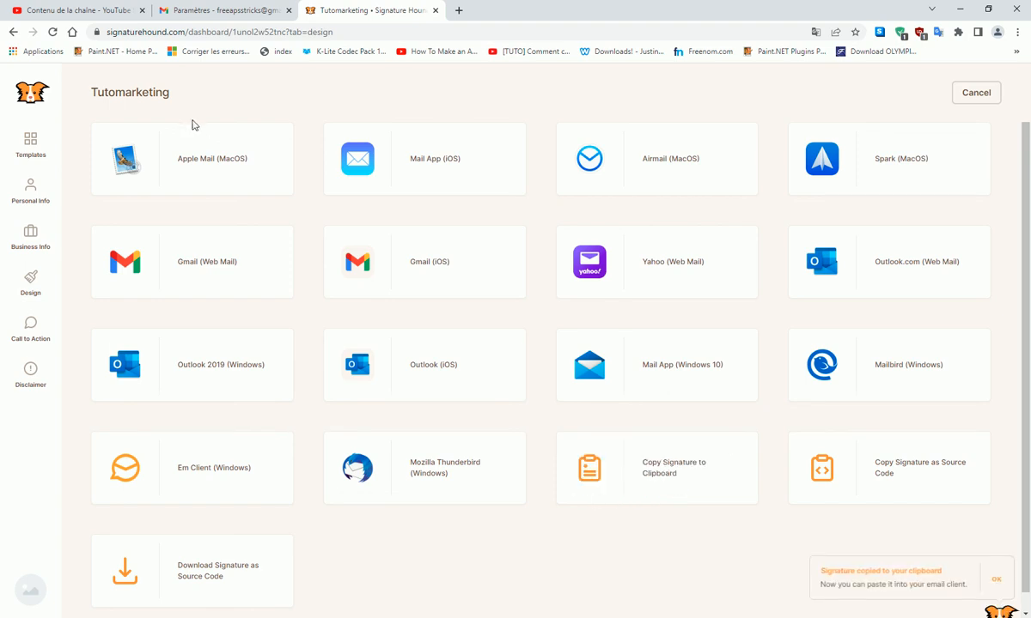
{"action": "left_click", "coordinate": [218, 10]}
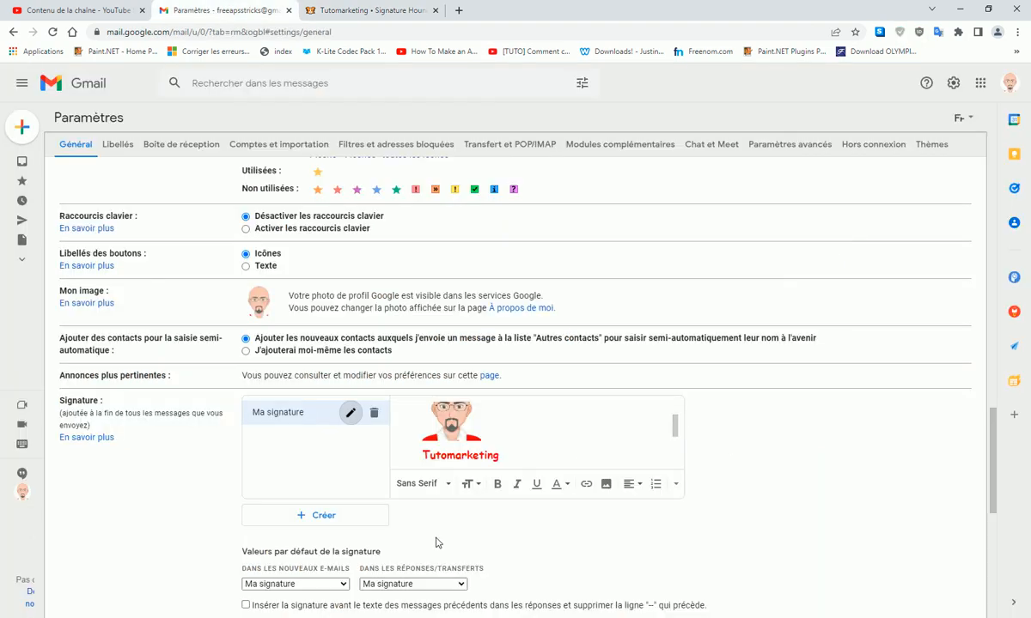
- Create a Gmail signature named 'tutomarketing' and paste the copied Tutomarketing design into it
{"action": "left_click", "coordinate": [316, 517]}
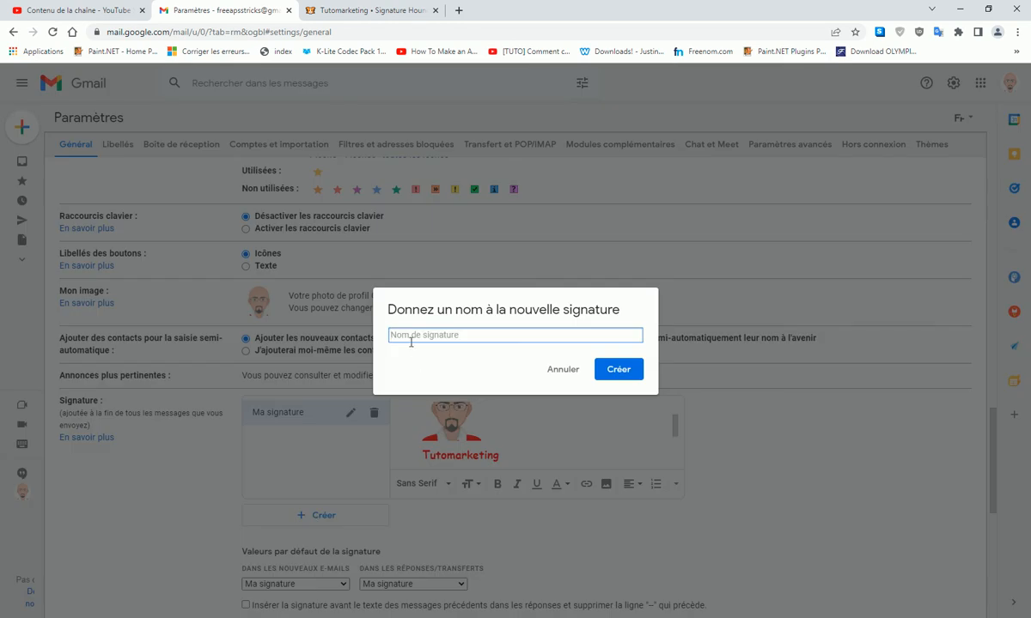
{"action": "type", "text": "tu"}
{"action": "left_click", "coordinate": [617, 369]}
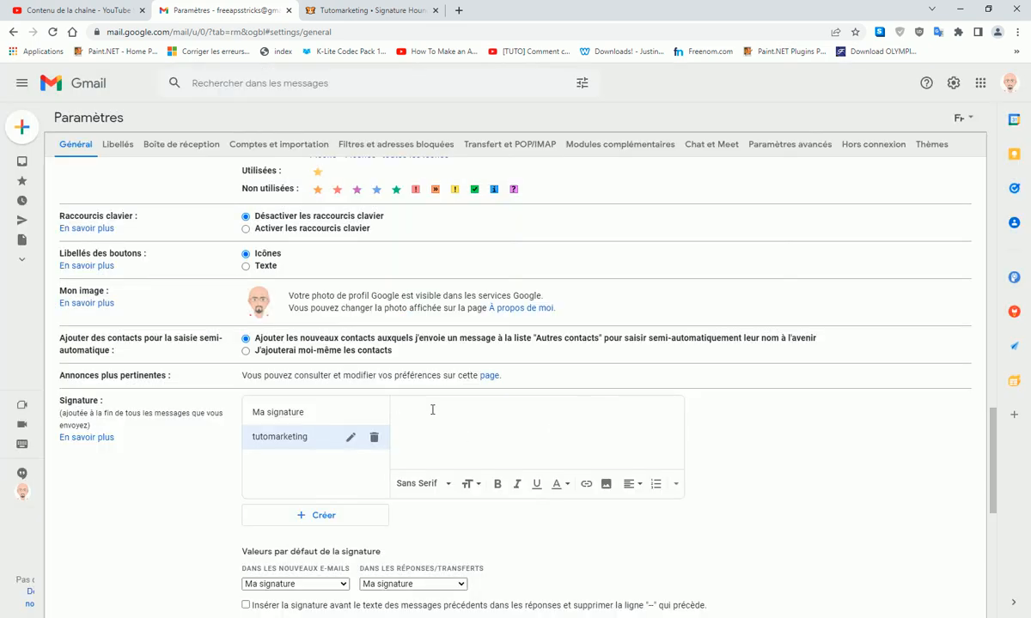
{"action": "key", "text": "ctrl+v"}
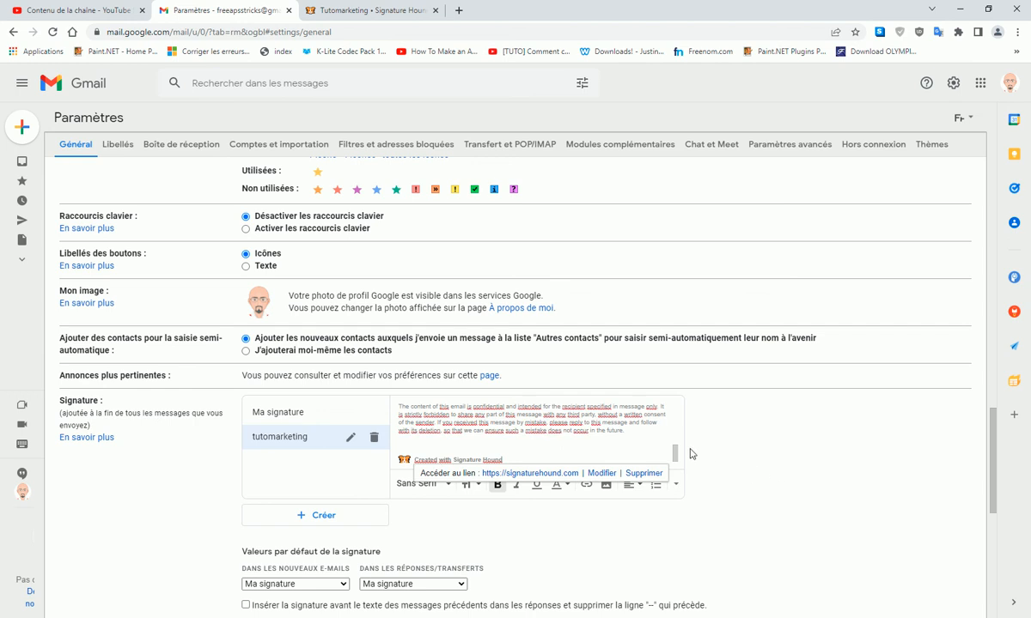
- Delete the disclaimer and Signature Hound credit line from the pasted signature
{"action": "mouse_move", "coordinate": [675, 453]}
{"action": "left_mouse_down"}
{"action": "mouse_move", "coordinate": [675, 407]}
{"action": "mouse_move", "coordinate": [672, 453]}
{"action": "left_mouse_up"}
{"action": "mouse_move", "coordinate": [400, 422]}
{"action": "left_mouse_down"}
{"action": "mouse_move", "coordinate": [522, 456]}
{"action": "mouse_move", "coordinate": [520, 469]}
{"action": "mouse_move", "coordinate": [530, 443]}
{"action": "left_mouse_up"}
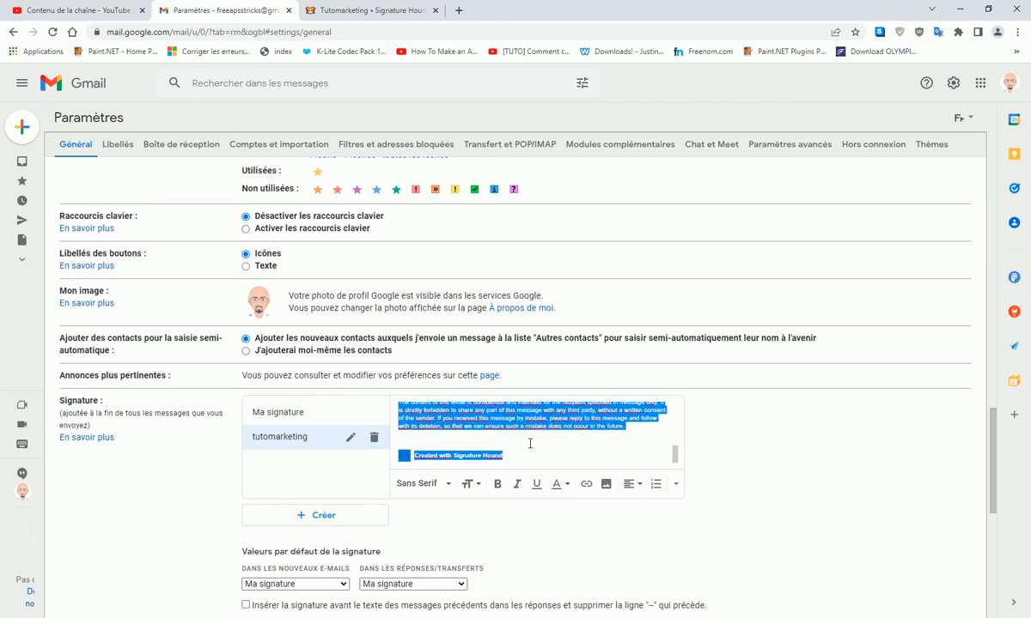
{"action": "key", "text": "BackSpace"}
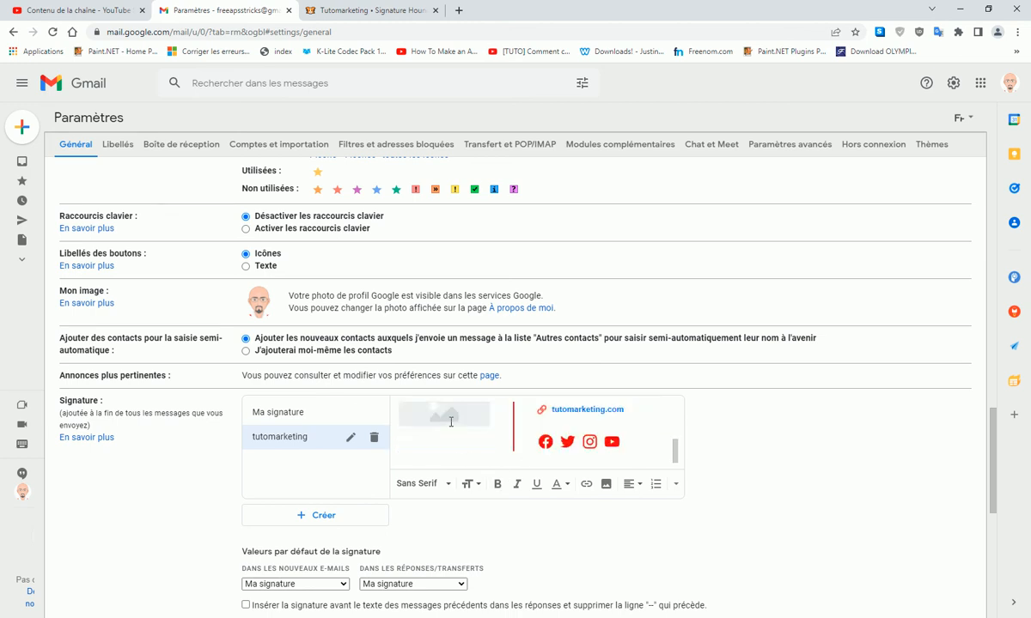
{"action": "left_click", "coordinate": [450, 422]}
{"action": "scroll", "coordinate": [481, 422], "scroll_direction": "up", "scroll_amount": 2}
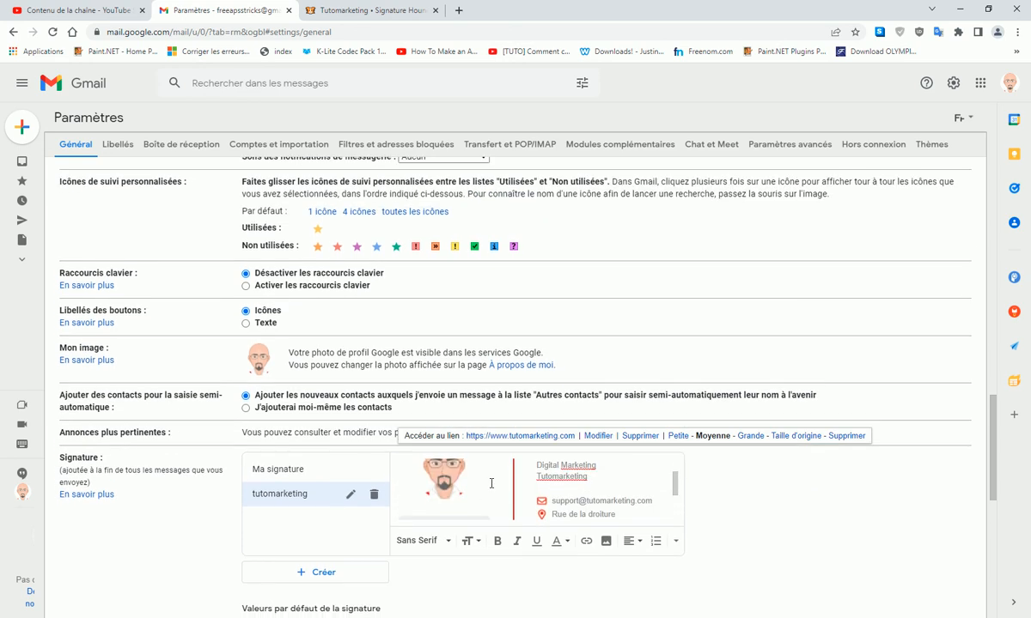
{"action": "scroll", "coordinate": [462, 499], "scroll_direction": "down", "scroll_amount": 2}
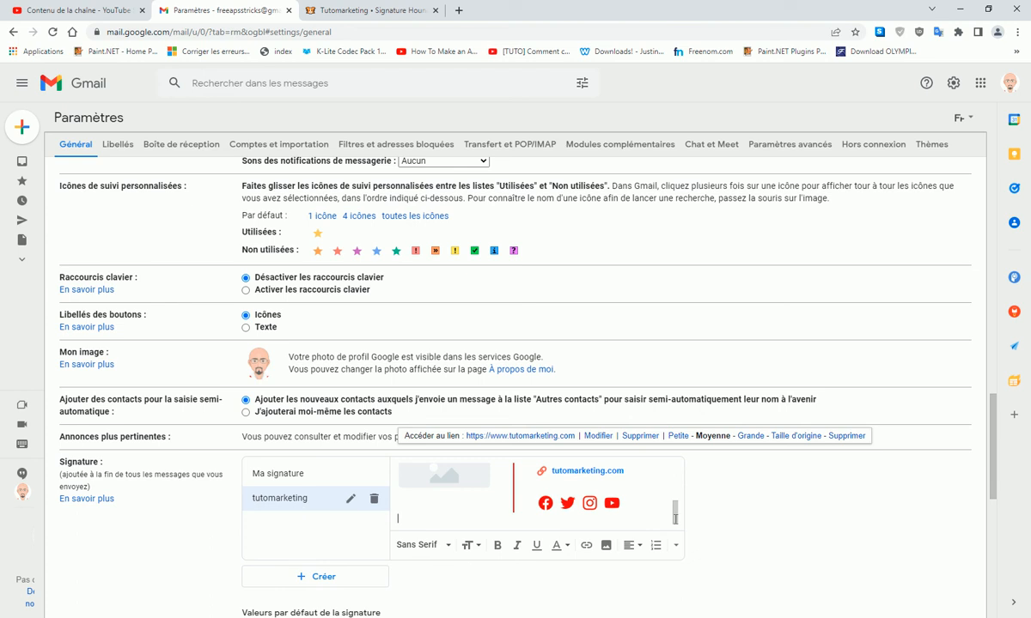
{"action": "left_click", "coordinate": [718, 514]}
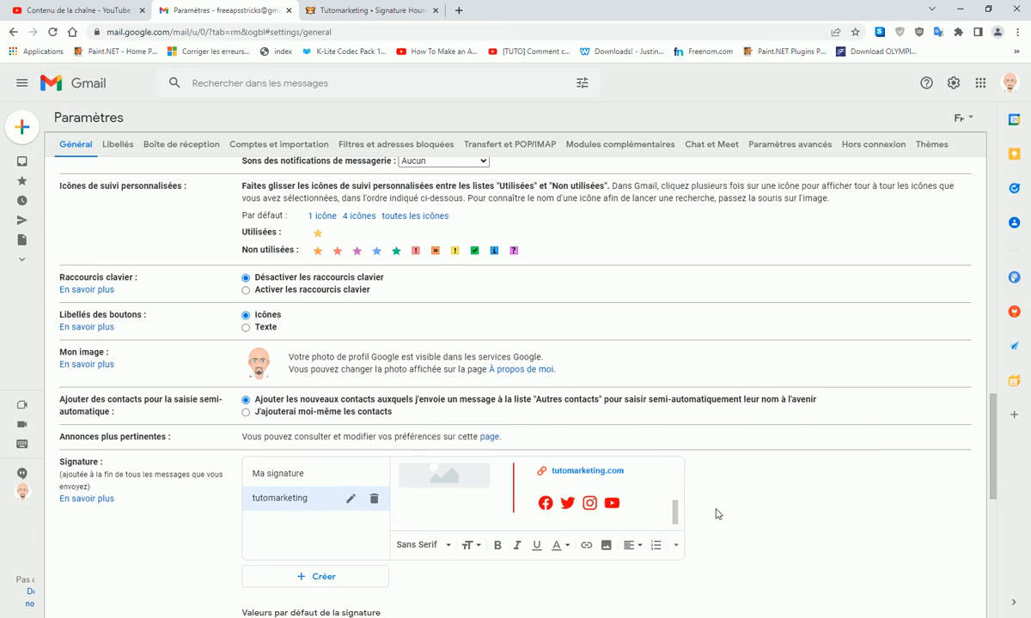
{"action": "scroll", "coordinate": [597, 488], "scroll_direction": "up", "scroll_amount": 3}
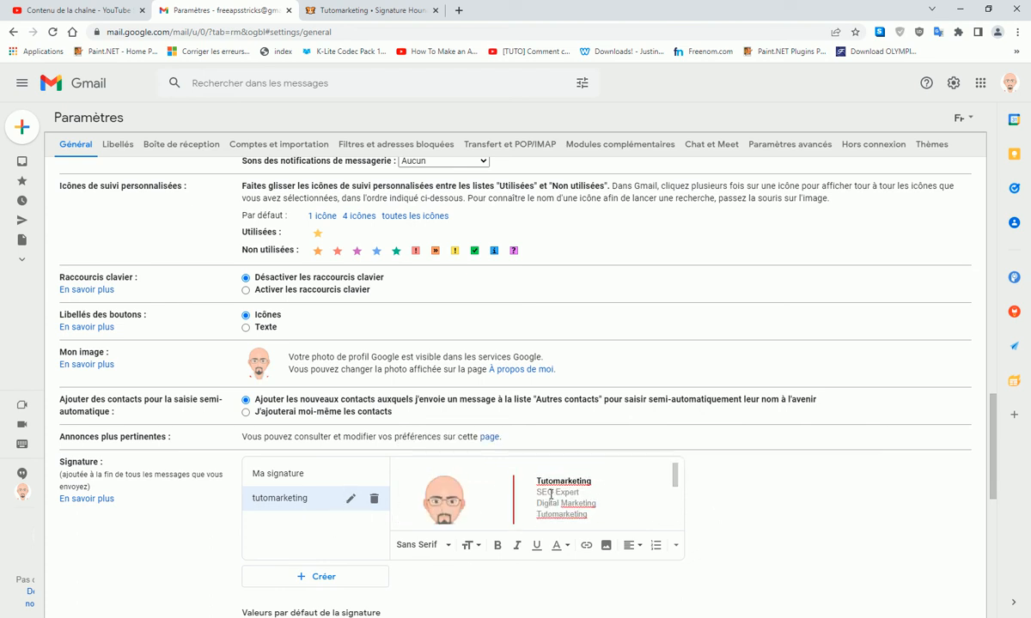
{"action": "scroll", "coordinate": [484, 505], "scroll_direction": "down", "scroll_amount": 5}
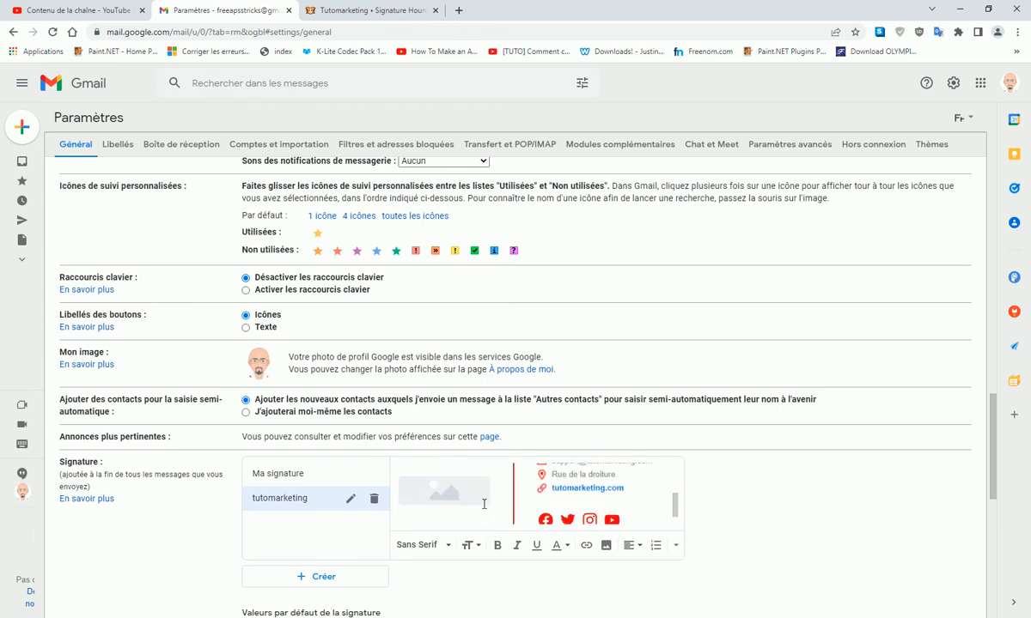
{"action": "scroll", "coordinate": [512, 508], "scroll_direction": "down", "scroll_amount": 1}
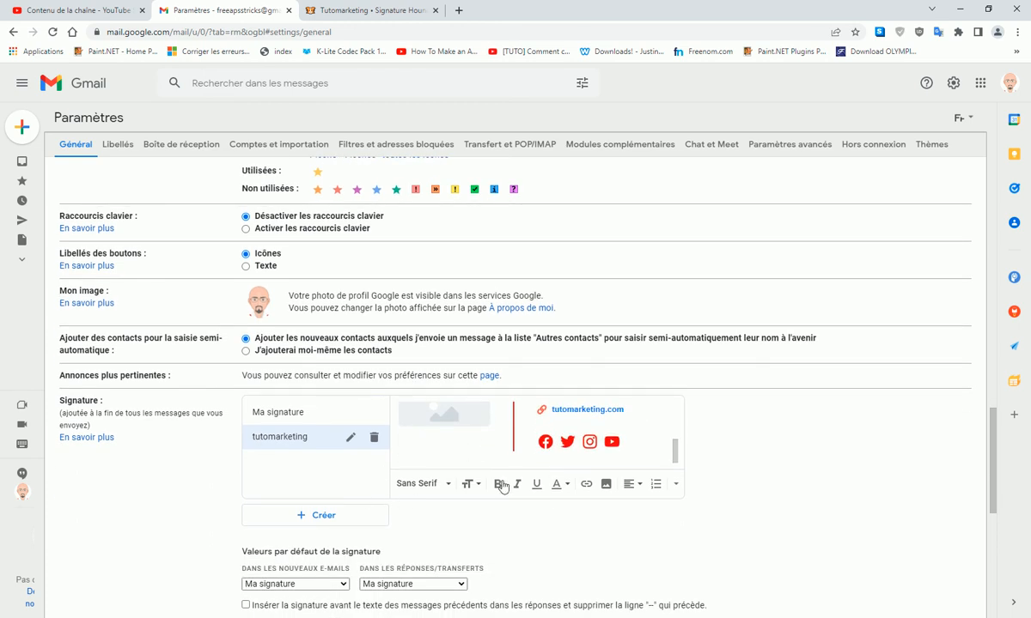
{"action": "scroll", "coordinate": [549, 450], "scroll_direction": "up", "scroll_amount": 4}
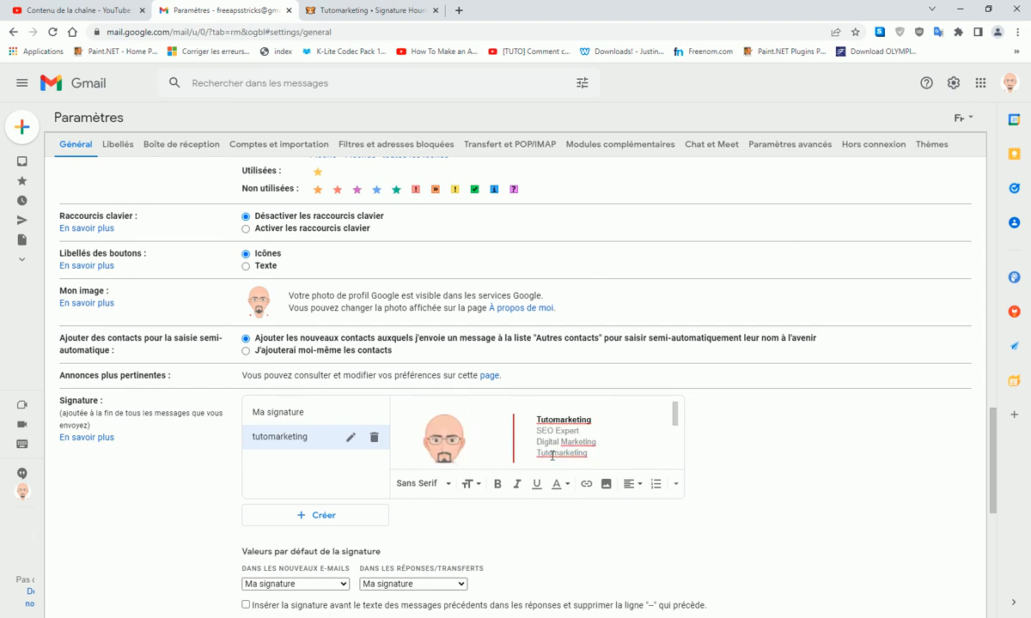
{"action": "left_click", "coordinate": [403, 15]}
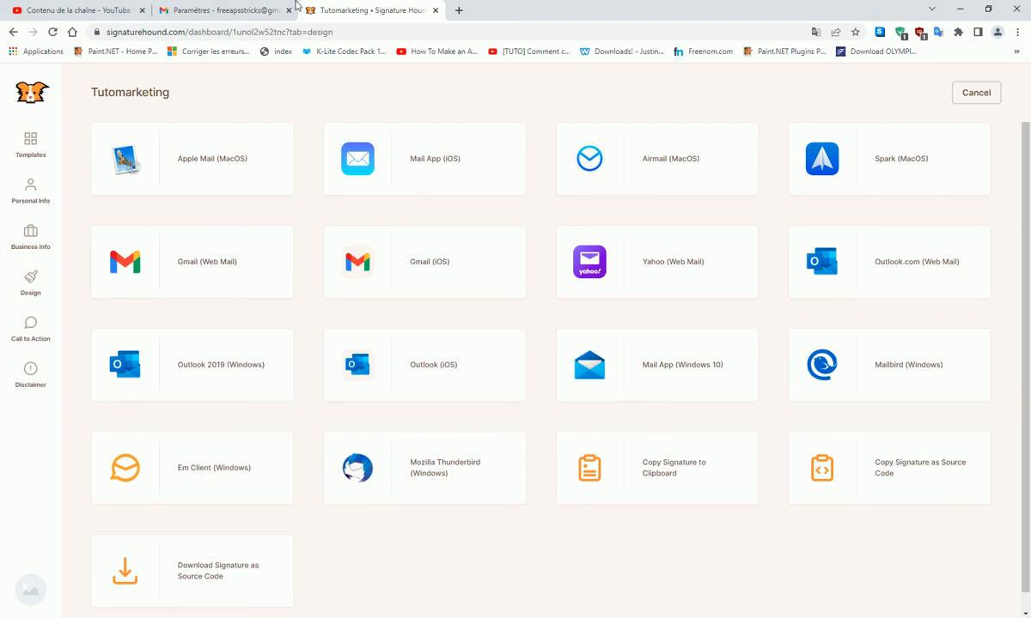
{"action": "left_click", "coordinate": [240, 11]}
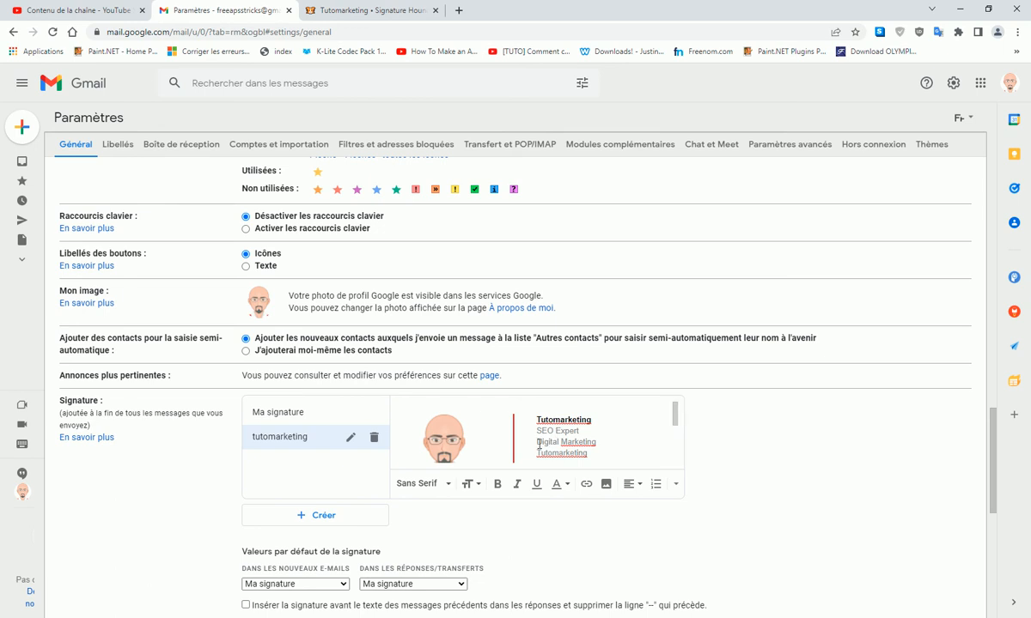
{"action": "scroll", "coordinate": [680, 419], "scroll_direction": "down", "scroll_amount": 3}
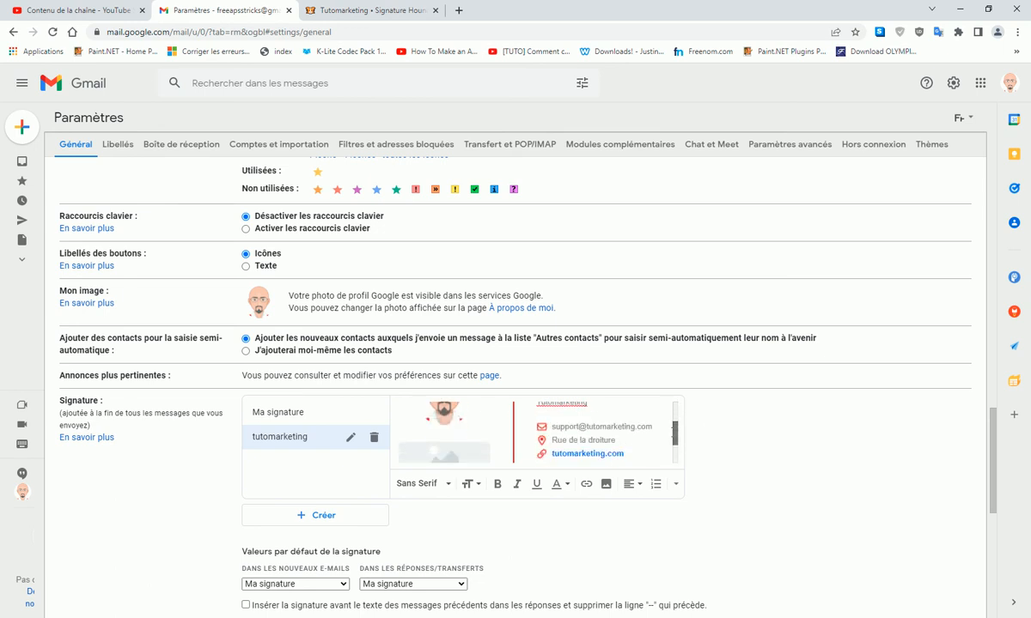
{"action": "mouse_move", "coordinate": [672, 444]}
{"action": "left_mouse_down"}
{"action": "mouse_move", "coordinate": [672, 453]}
{"action": "mouse_move", "coordinate": [675, 427]}
{"action": "left_mouse_up"}
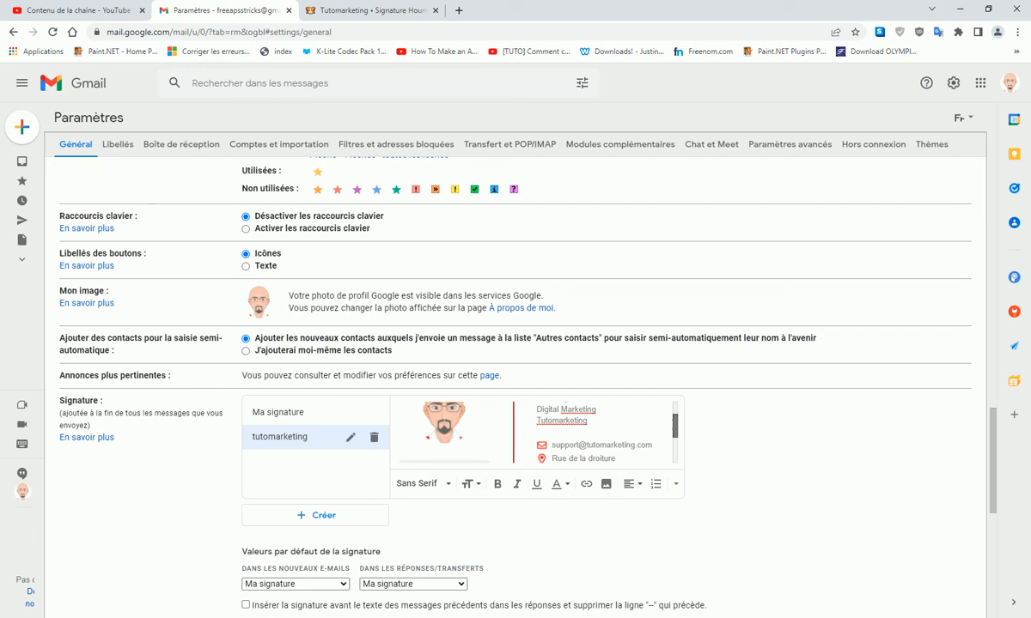
{"action": "scroll", "coordinate": [425, 458], "scroll_direction": "down", "scroll_amount": 2}
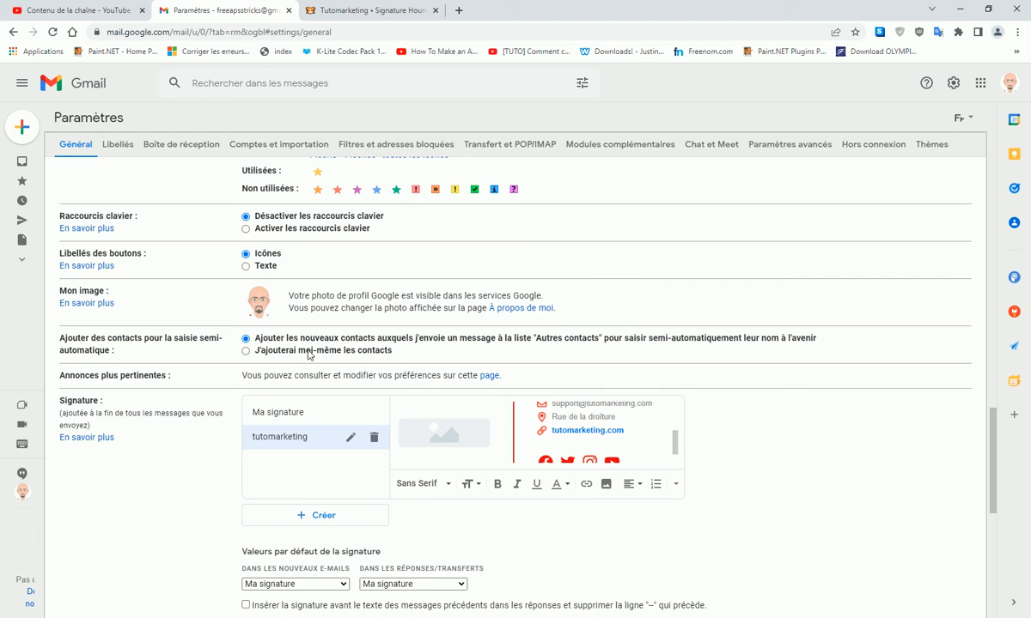
- Return to the Tutomarketing • Signature Hound tab showing the signature's install targets
{"action": "left_click", "coordinate": [354, 12]}
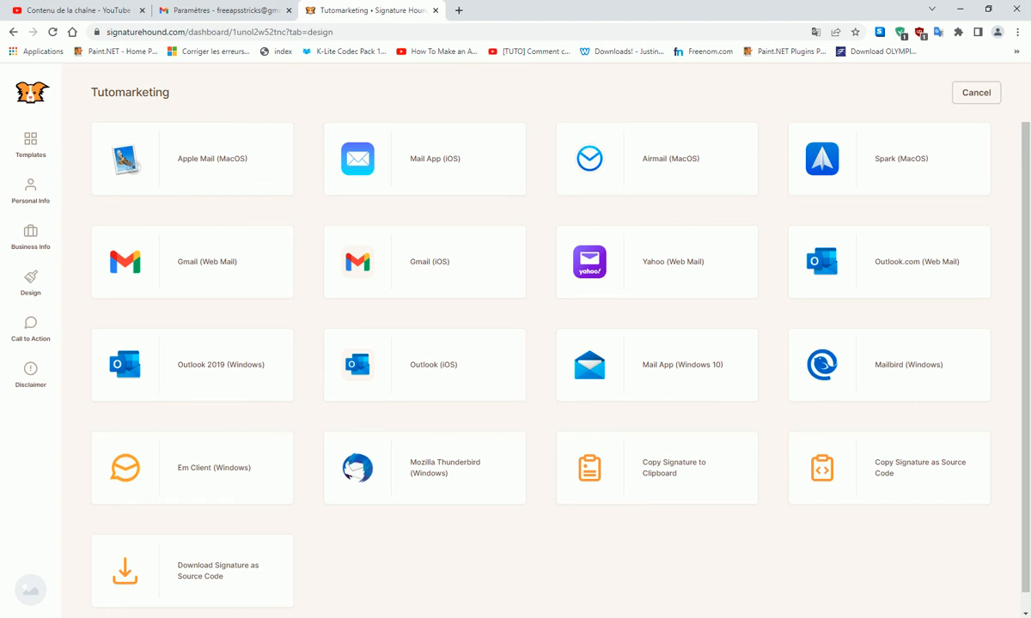
{"action": "left_click", "coordinate": [876, 617]}
{"action": "right_click", "coordinate": [901, 609]}
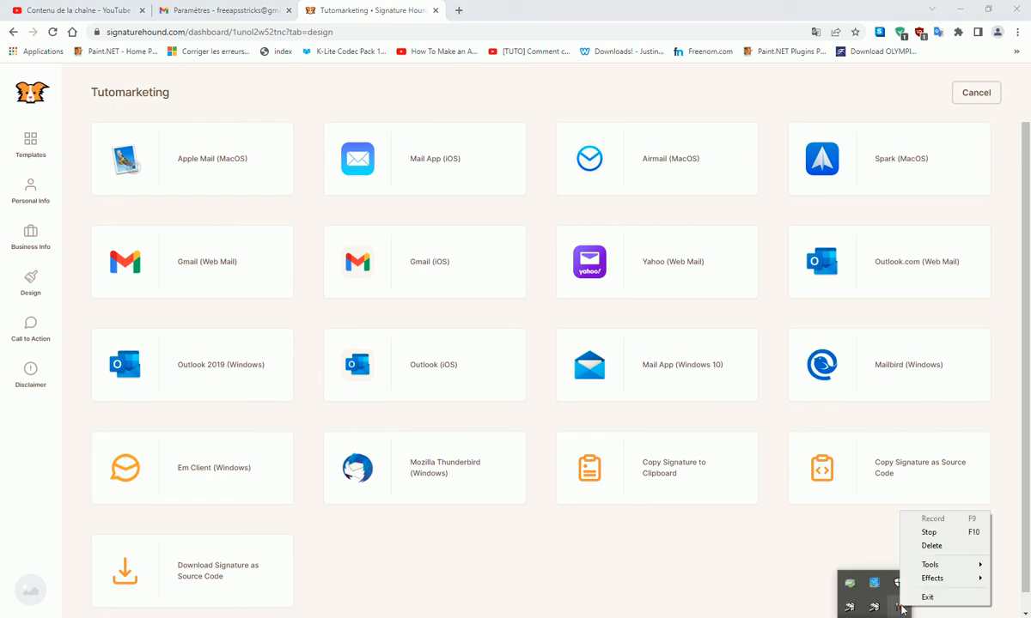